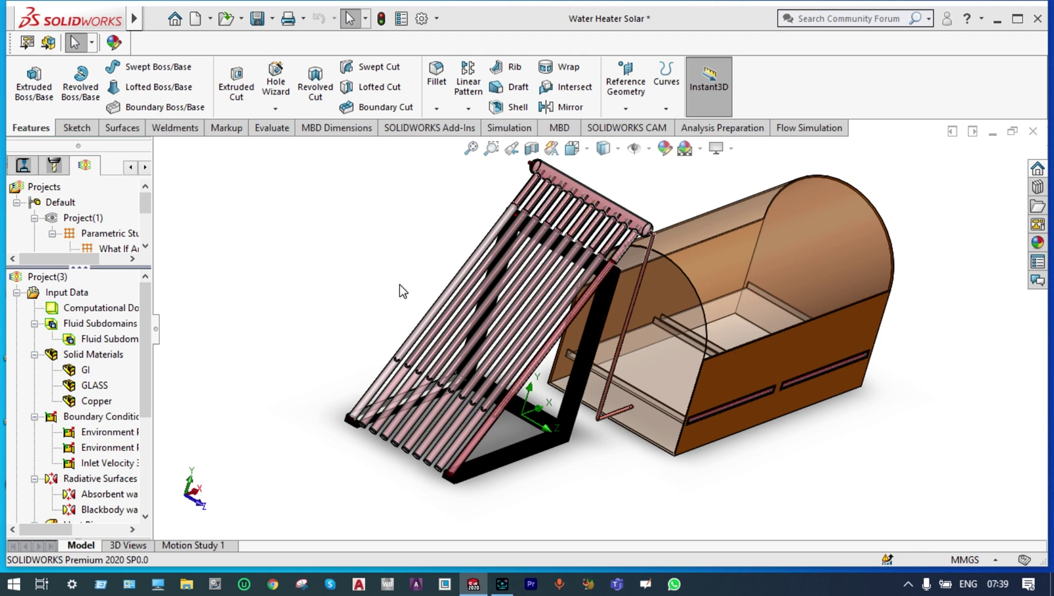
Expand the Results of Project(1) and insert a new goal plot from Goal Plots
scroll(148, 360, down, 1)
drag(148, 359, 144, 439)
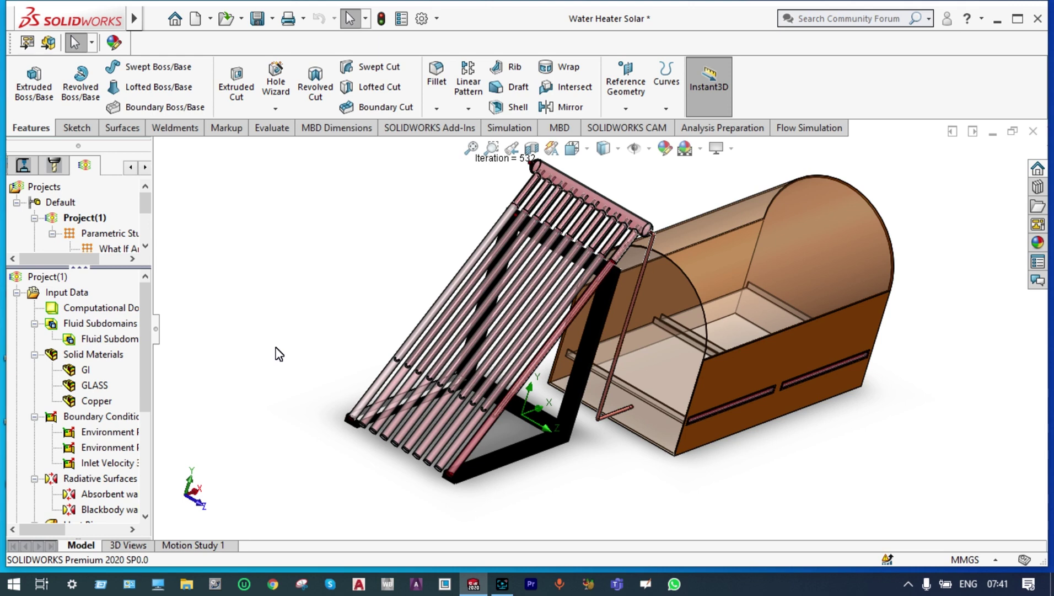
scroll(95, 514, down, 4)
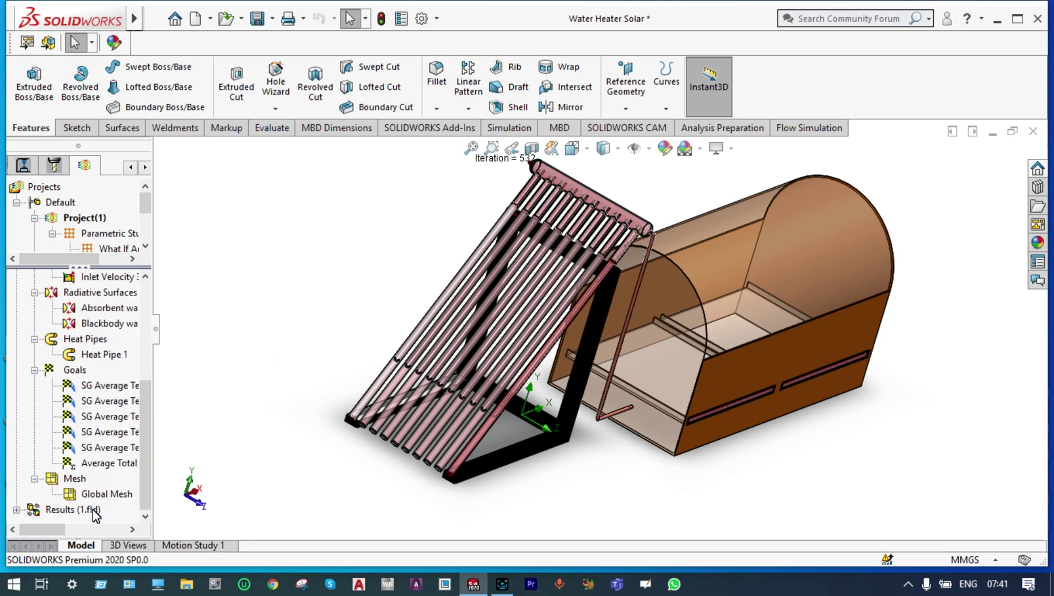
double_click(94, 510)
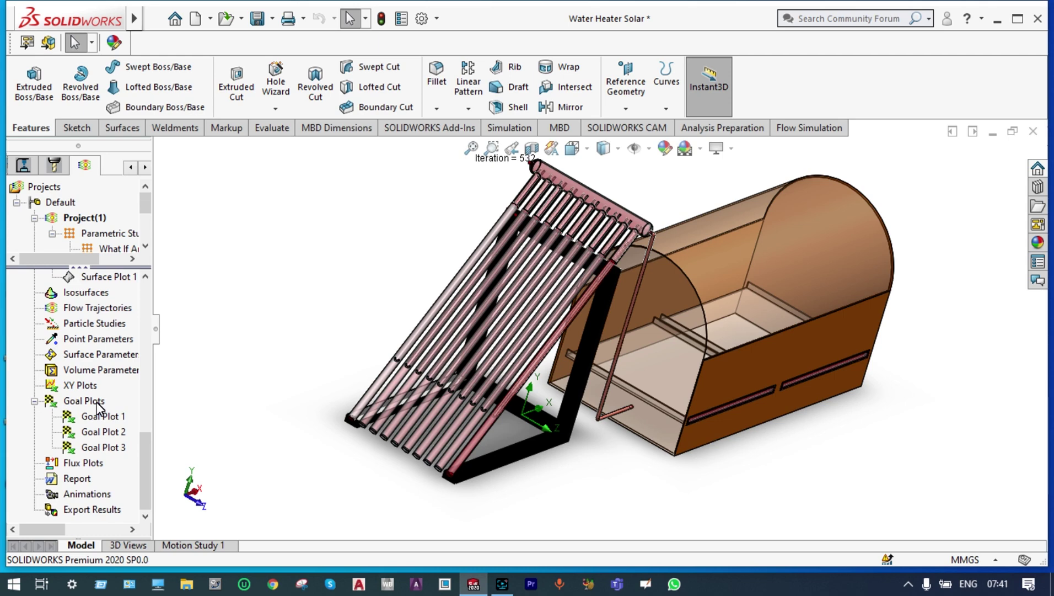
right_click(98, 408)
click(140, 411)
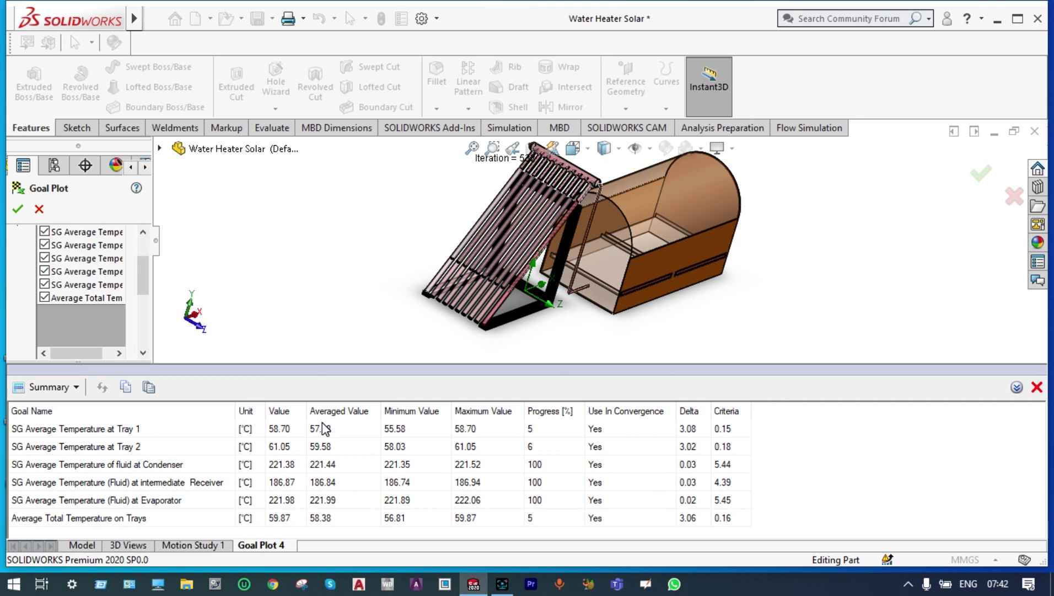
Scroll through the goal summary table, including the 59.87 °C average tray temperature
scroll(557, 220, up, 2)
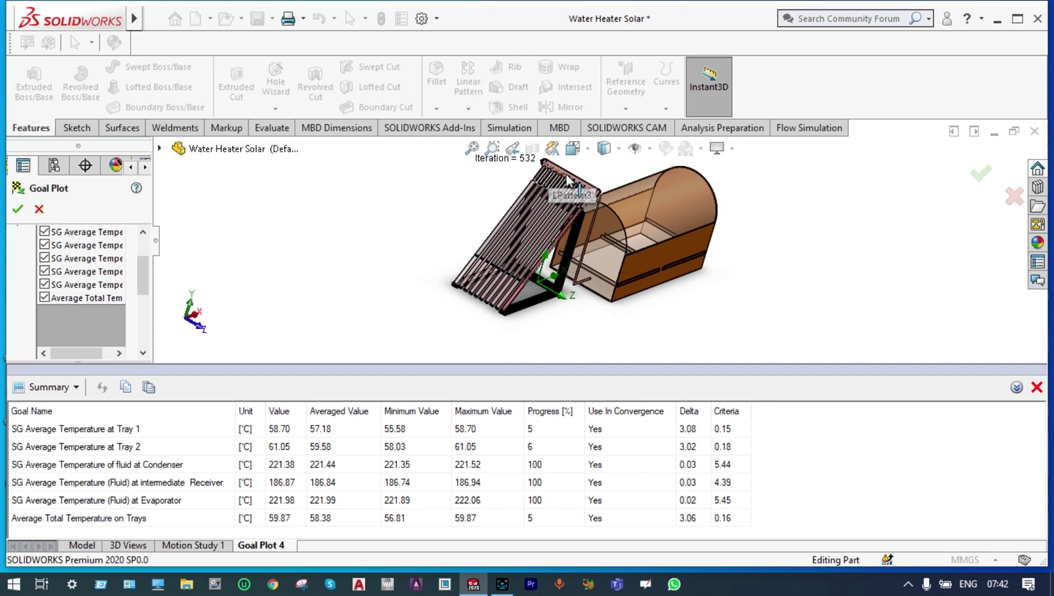
scroll(440, 338, down, 3)
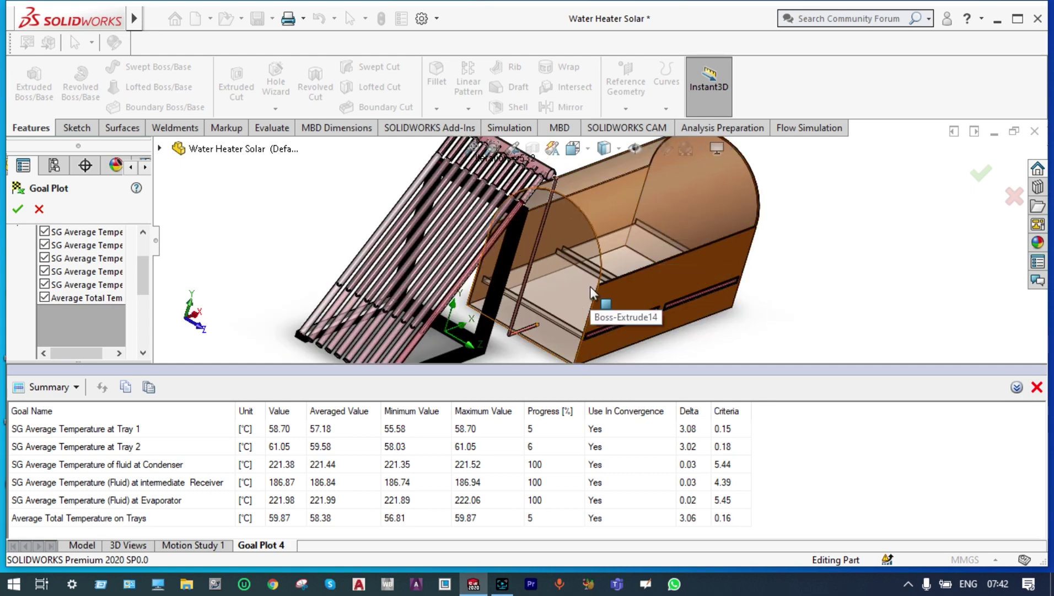
scroll(591, 286, up, 1)
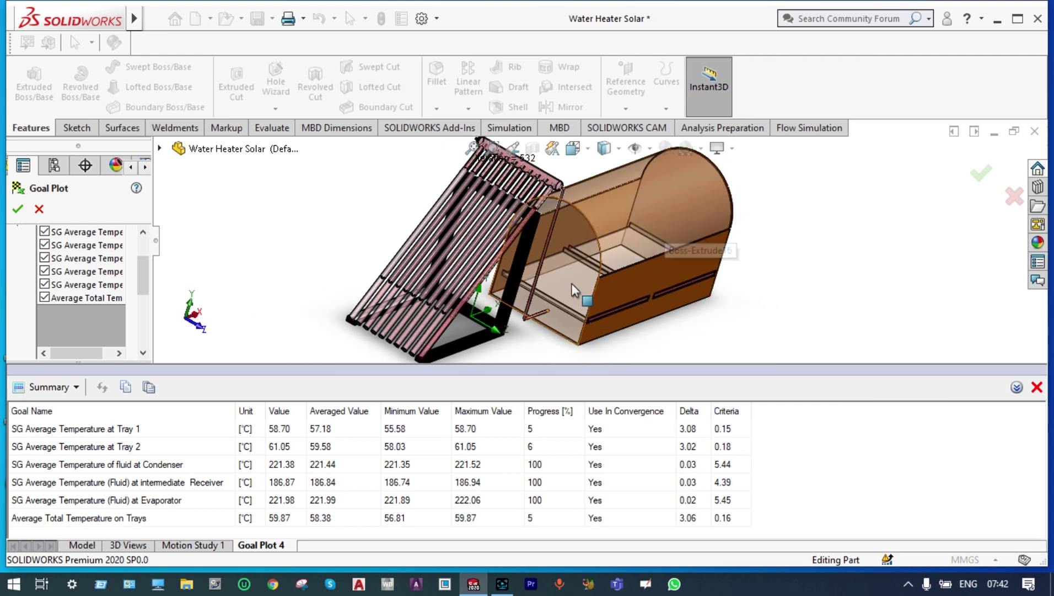
scroll(570, 284, down, 1)
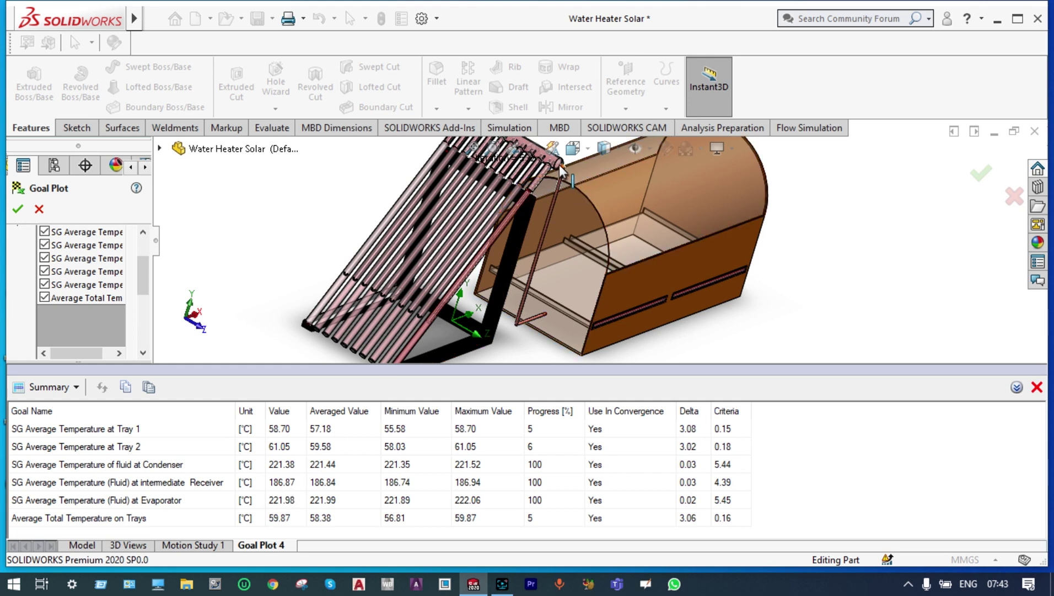
Review the Goal Plot 4 table, then close it to return to the Flow Simulation tree
scroll(555, 171, up, 2)
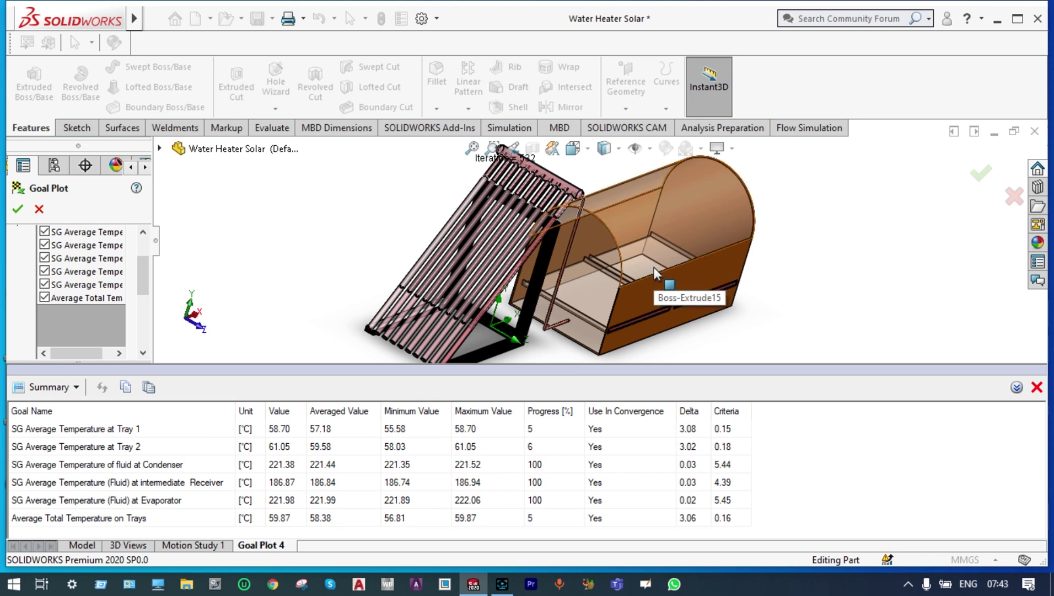
scroll(514, 263, down, 3)
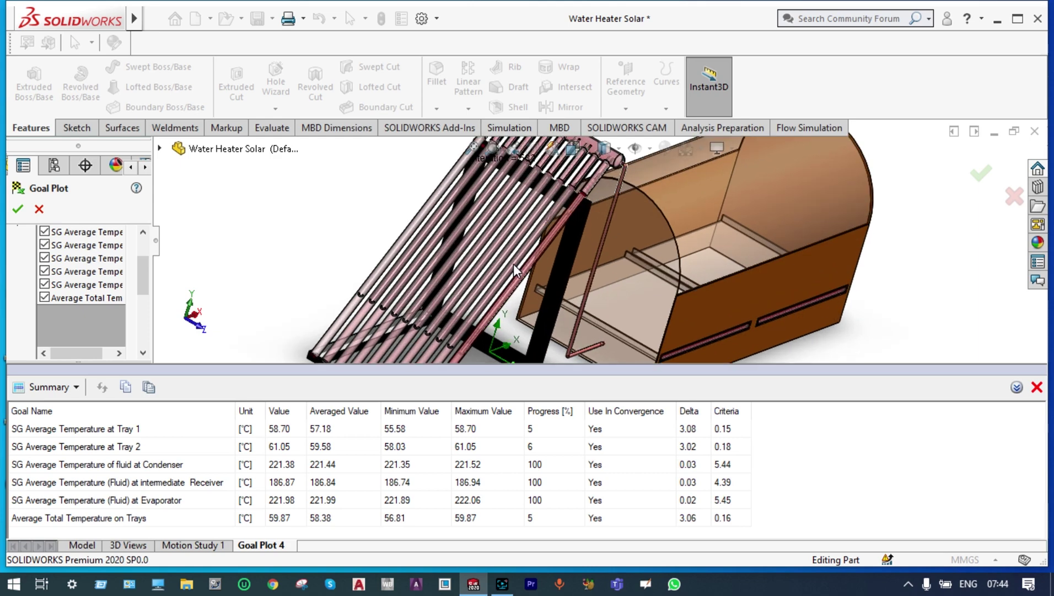
scroll(514, 263, up, 2)
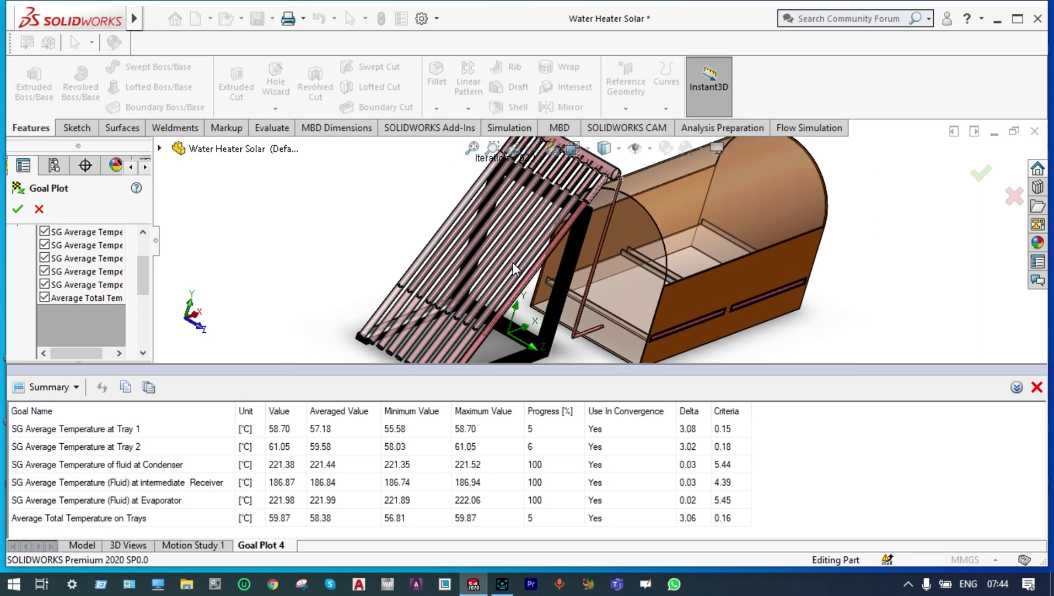
scroll(575, 197, up, 3)
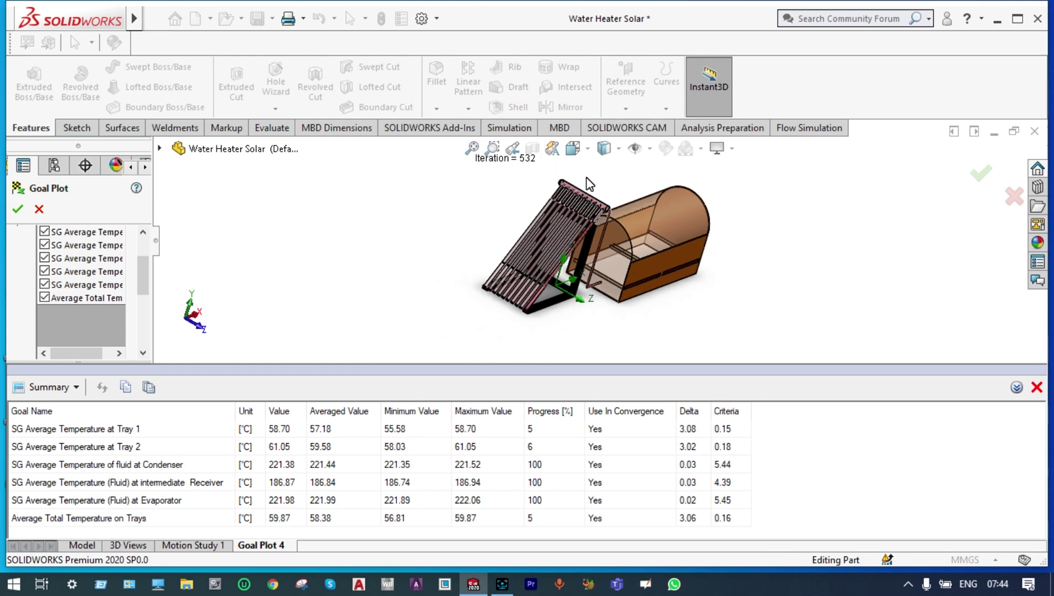
scroll(585, 181, down, 3)
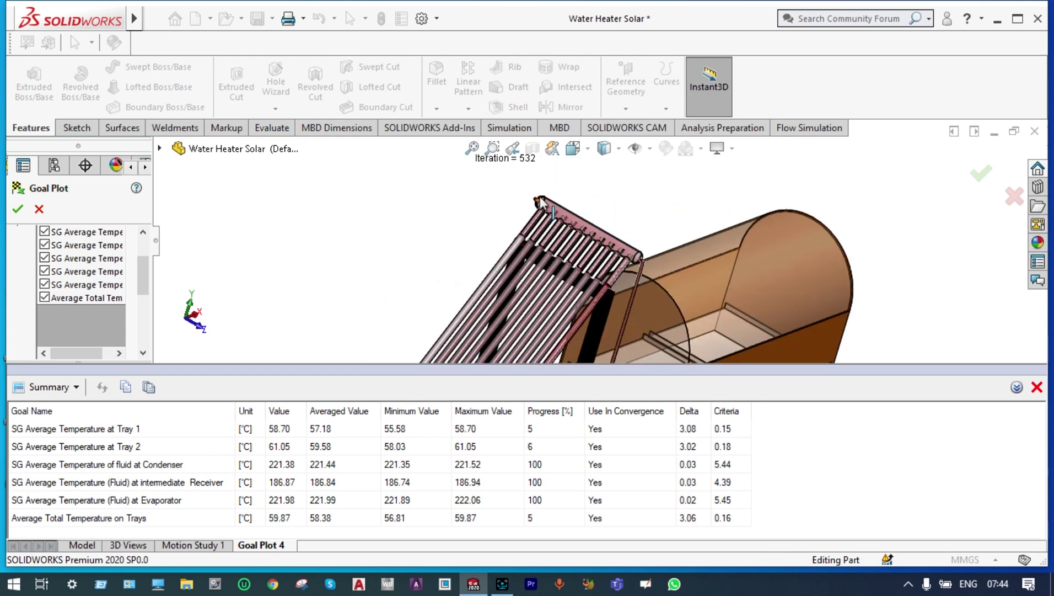
scroll(543, 205, down, 1)
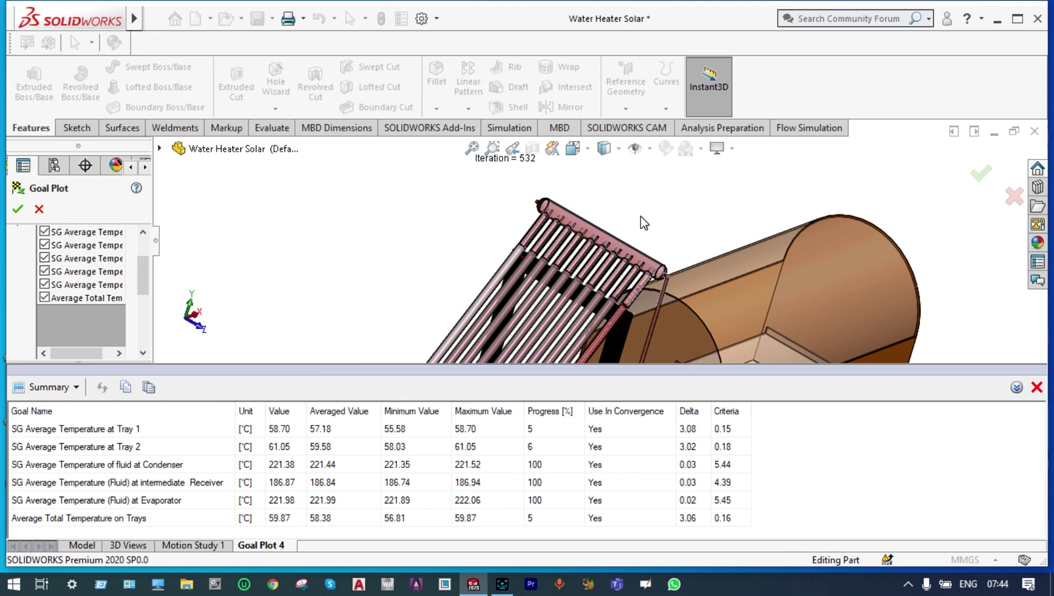
scroll(663, 355, up, 2)
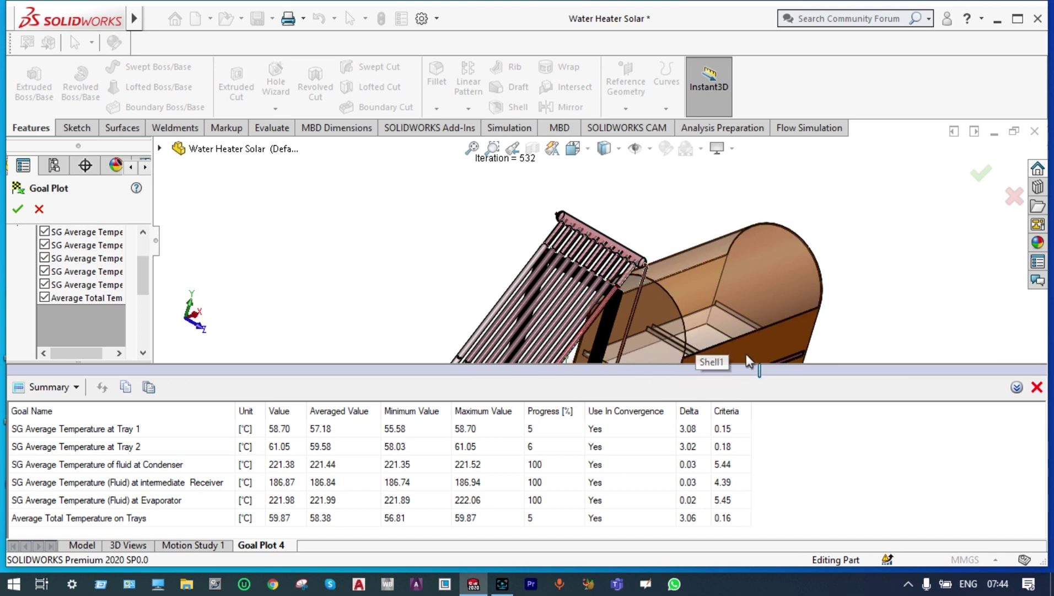
click(1036, 387)
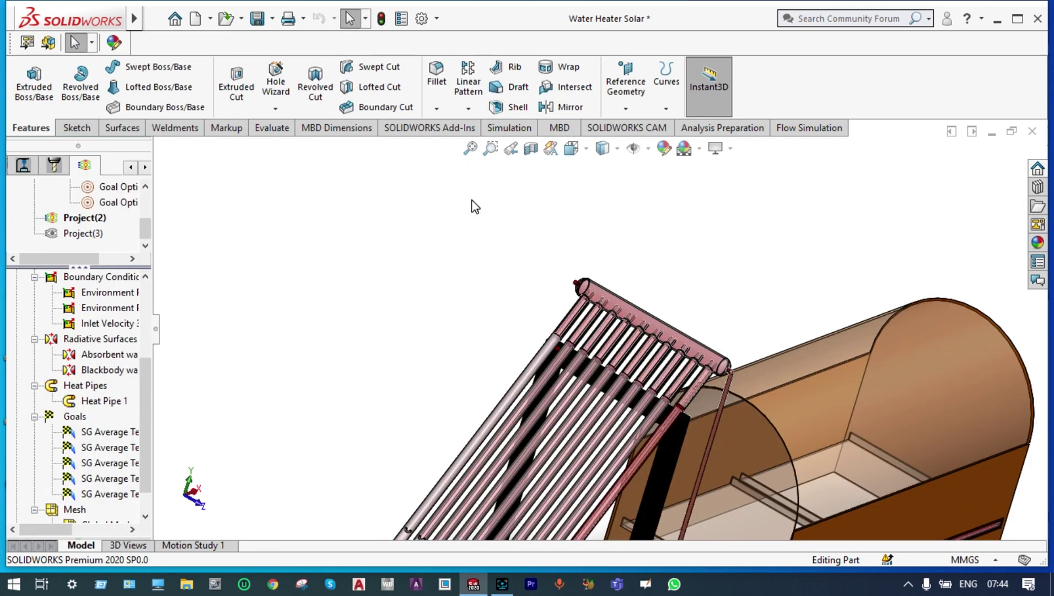
Create a new parametric study, What If Analysis 1, from the Flow Simulation Solve menu
click(784, 128)
click(495, 107)
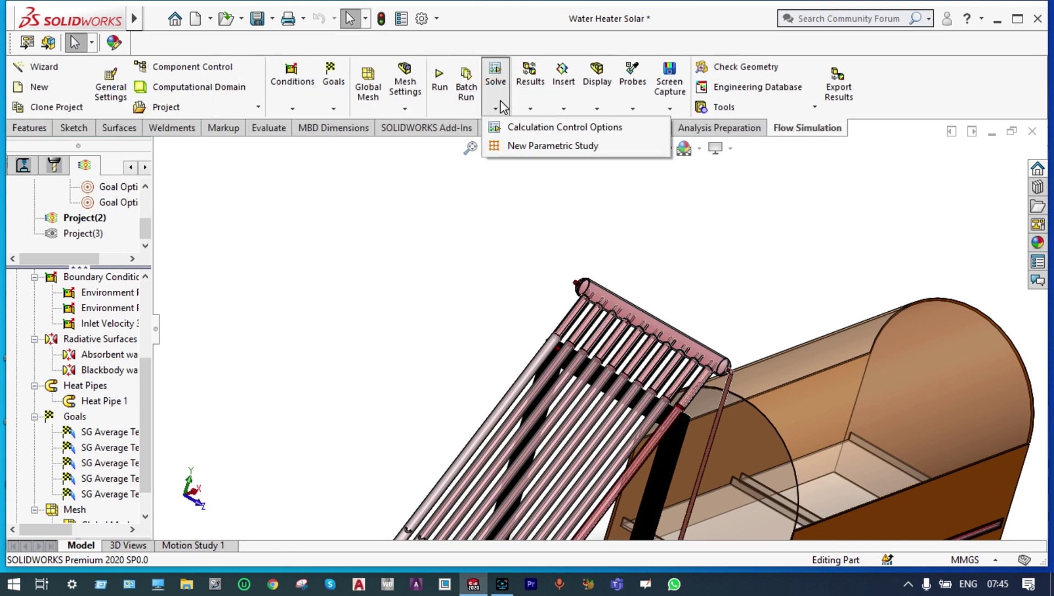
click(514, 146)
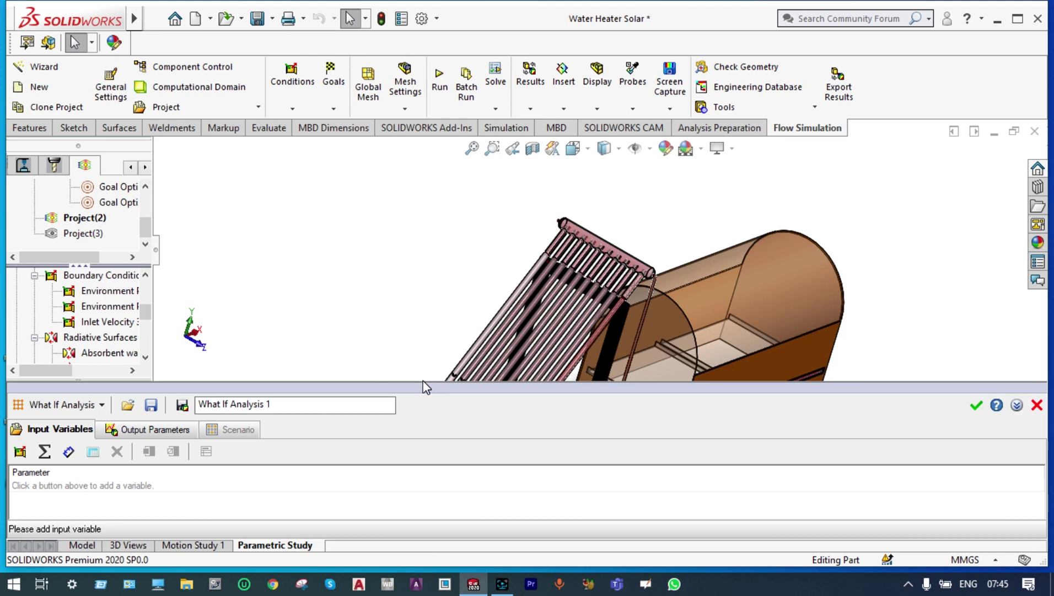
scroll(601, 248, up, 4)
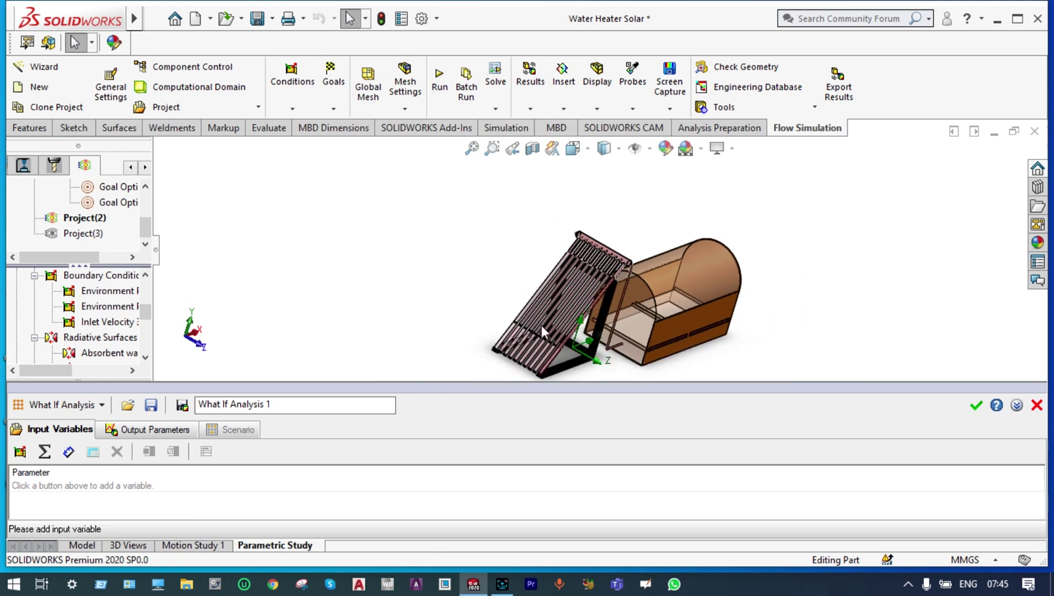
scroll(601, 362, down, 3)
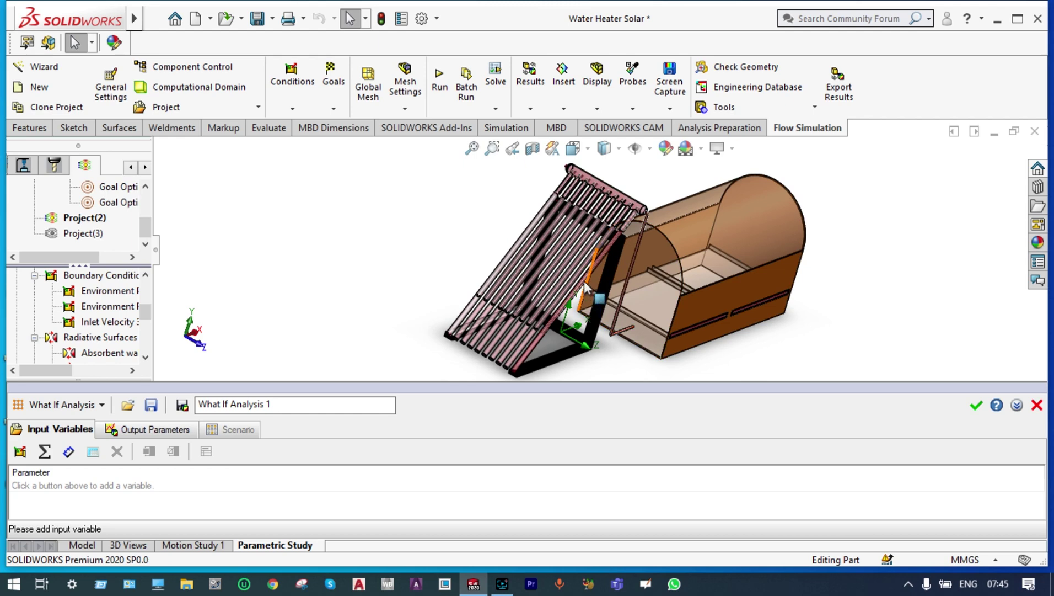
scroll(588, 264, down, 2)
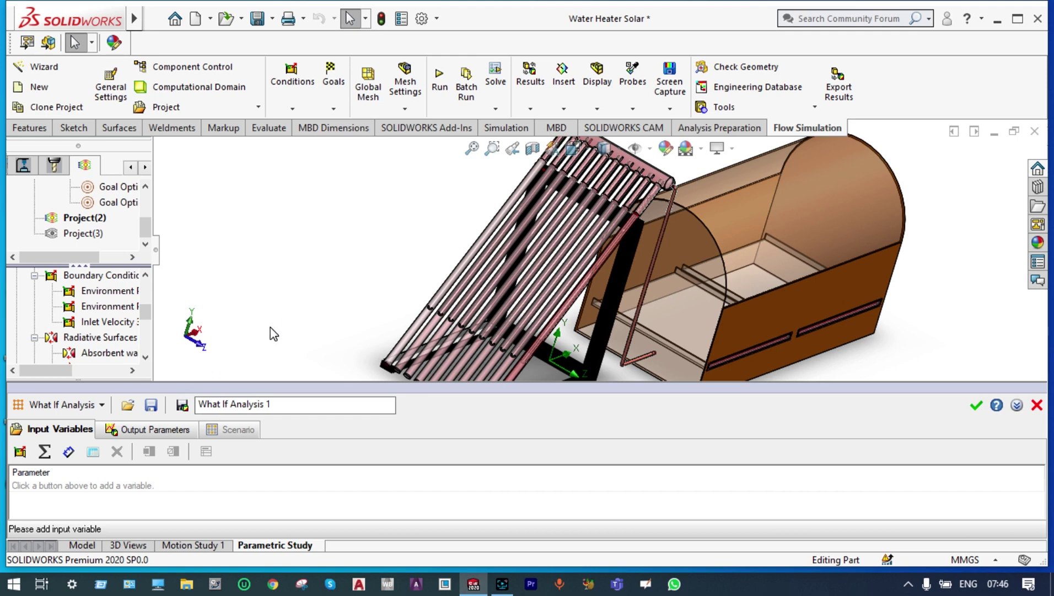
Change the study type to Design of Experiments and Optimization and add a dimension parameter
click(103, 408)
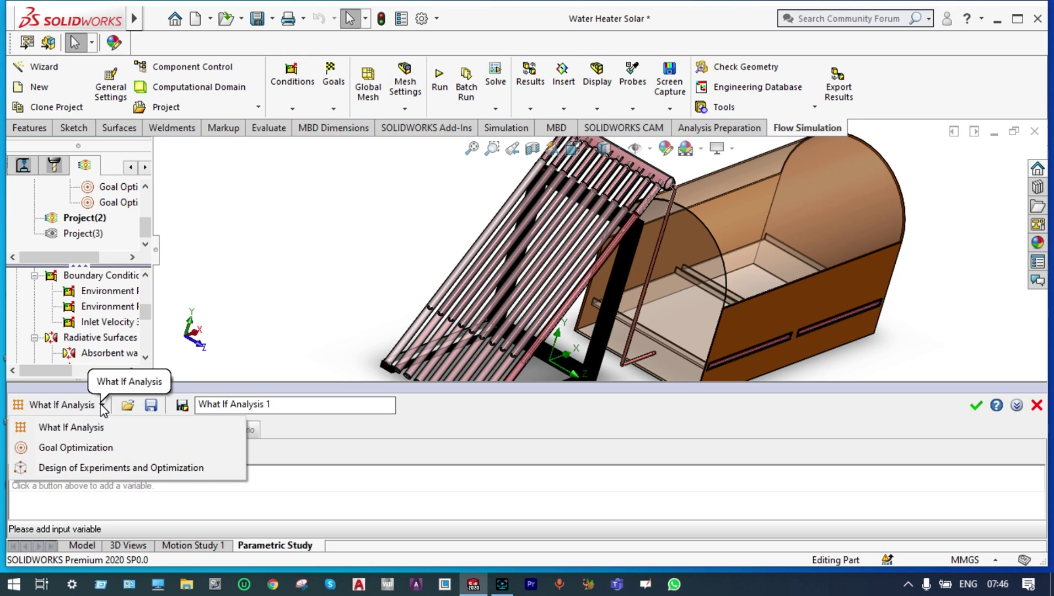
click(115, 468)
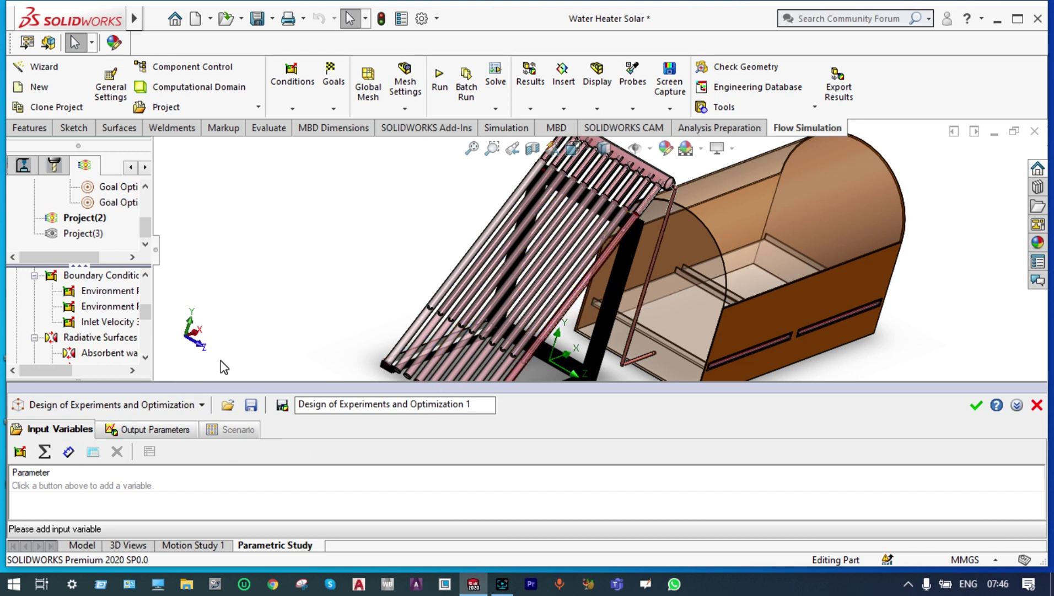
click(68, 452)
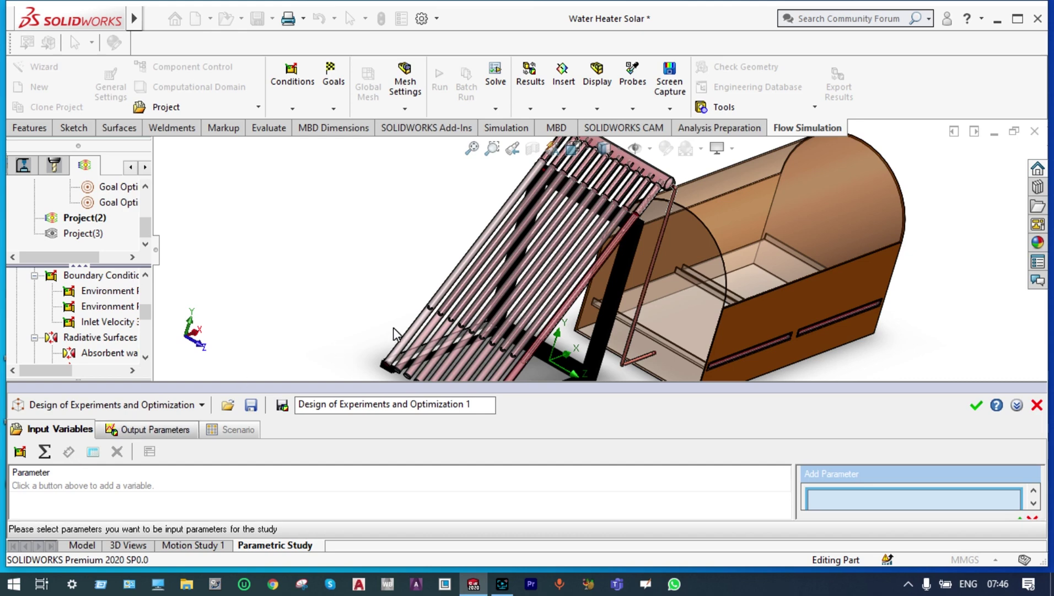
Maximize the SOLIDWORKS window and show the part's FeatureManager tree
scroll(505, 328, up, 3)
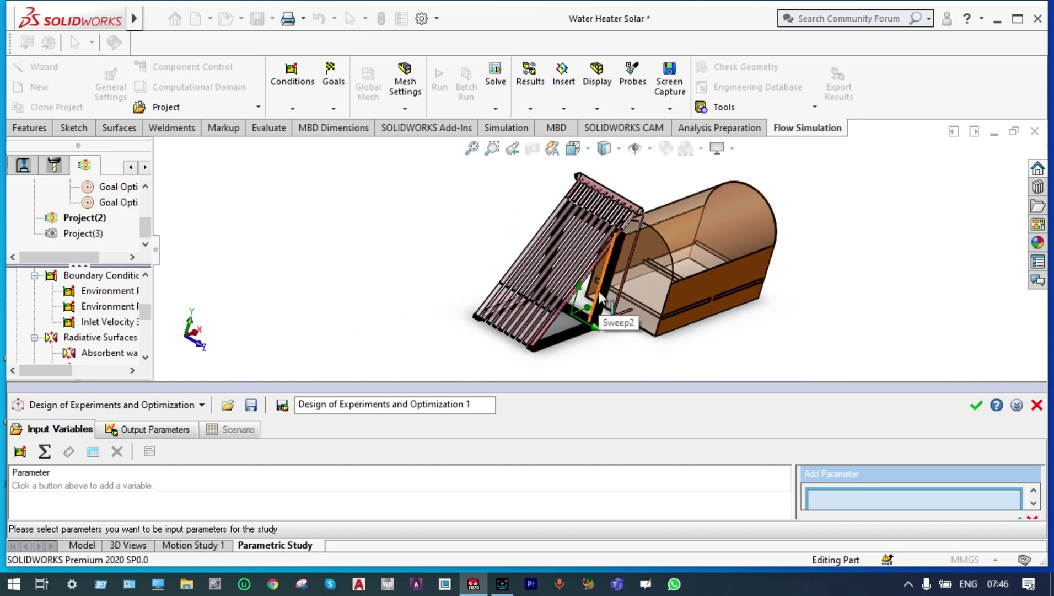
scroll(587, 279, down, 3)
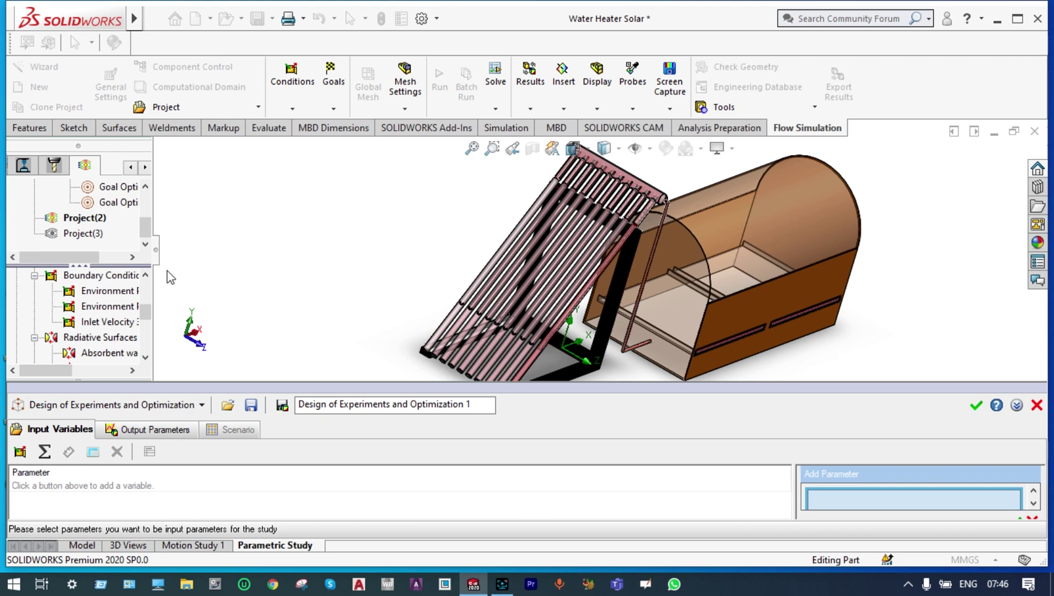
drag(148, 314, 150, 289)
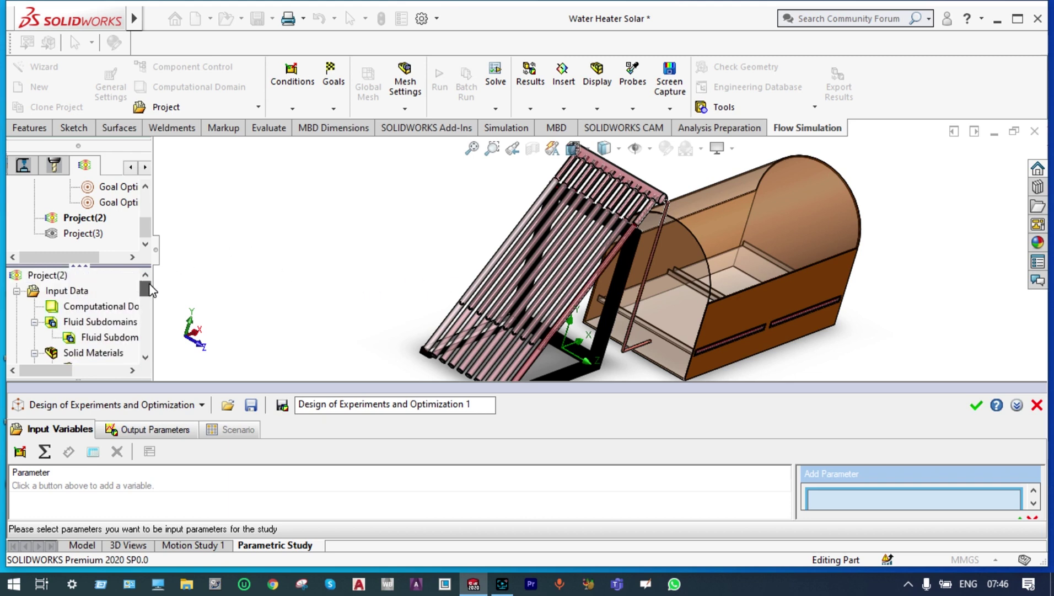
key(super+Up)
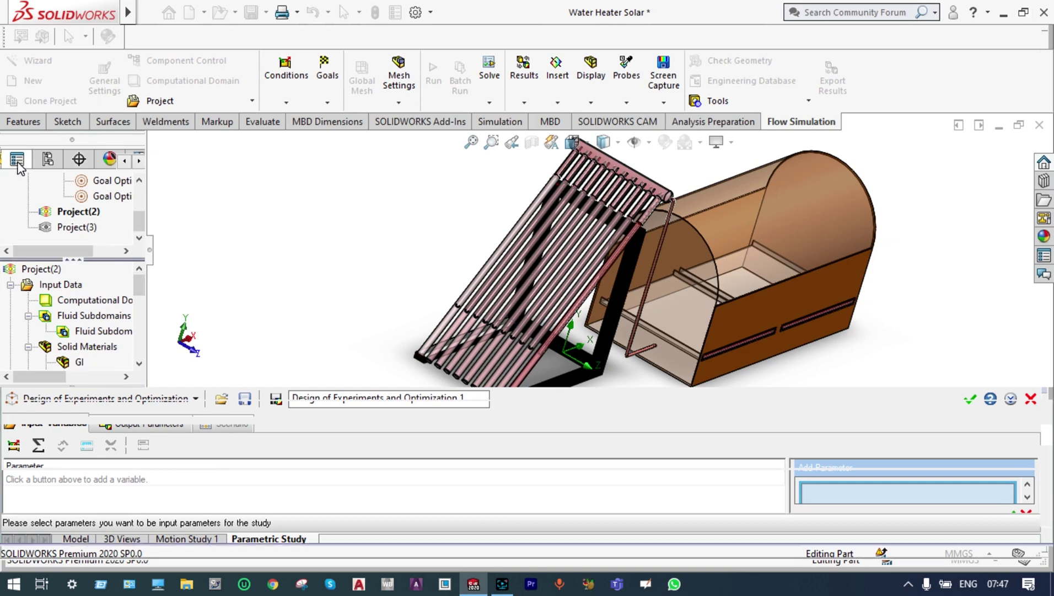
click(5, 161)
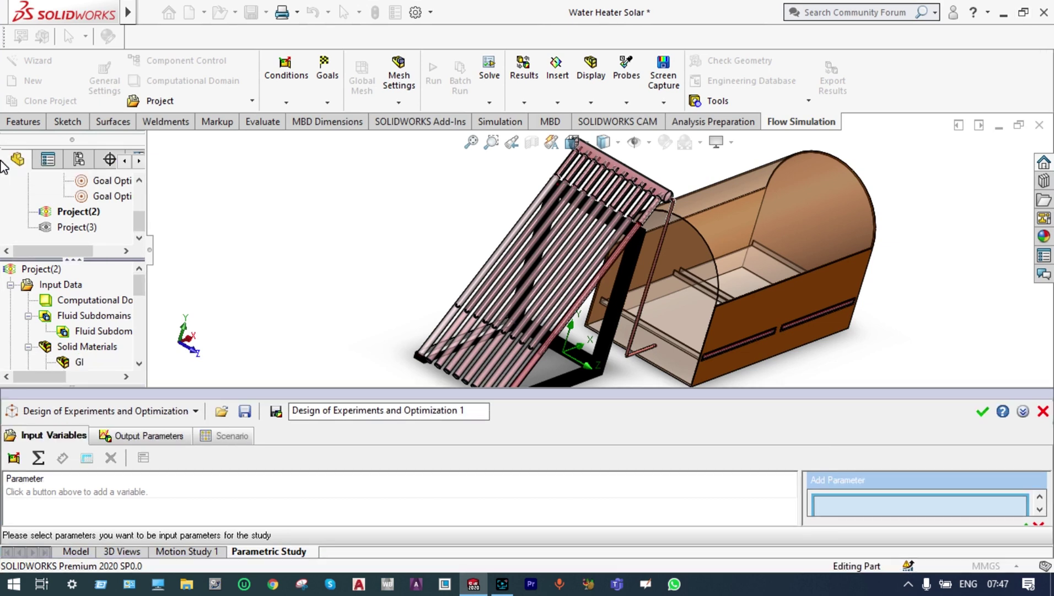
scroll(76, 249, down, 6)
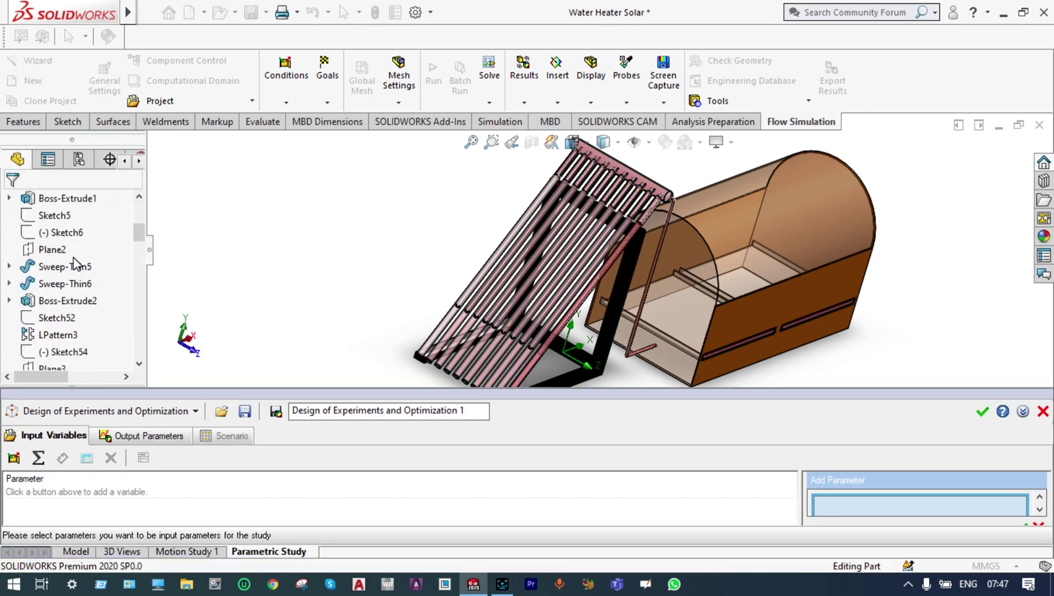
scroll(76, 271, down, 8)
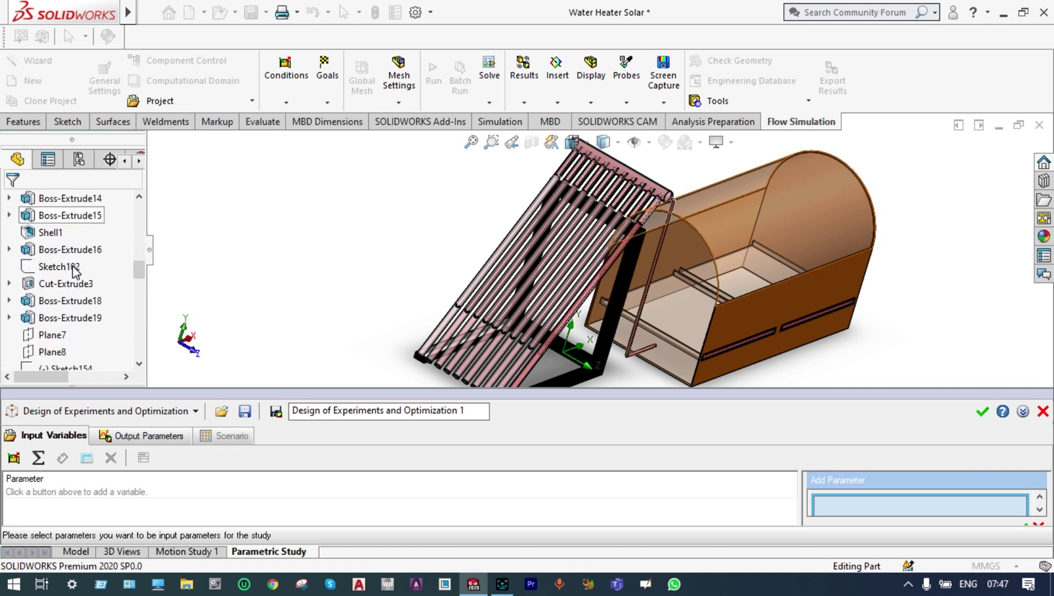
scroll(75, 275, down, 4)
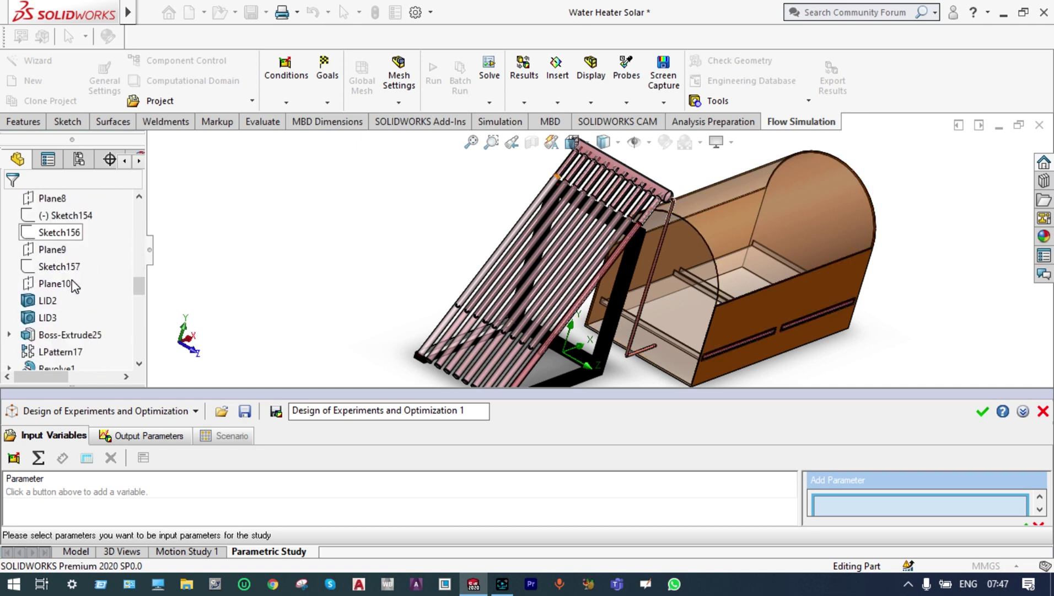
scroll(76, 248, up, 12)
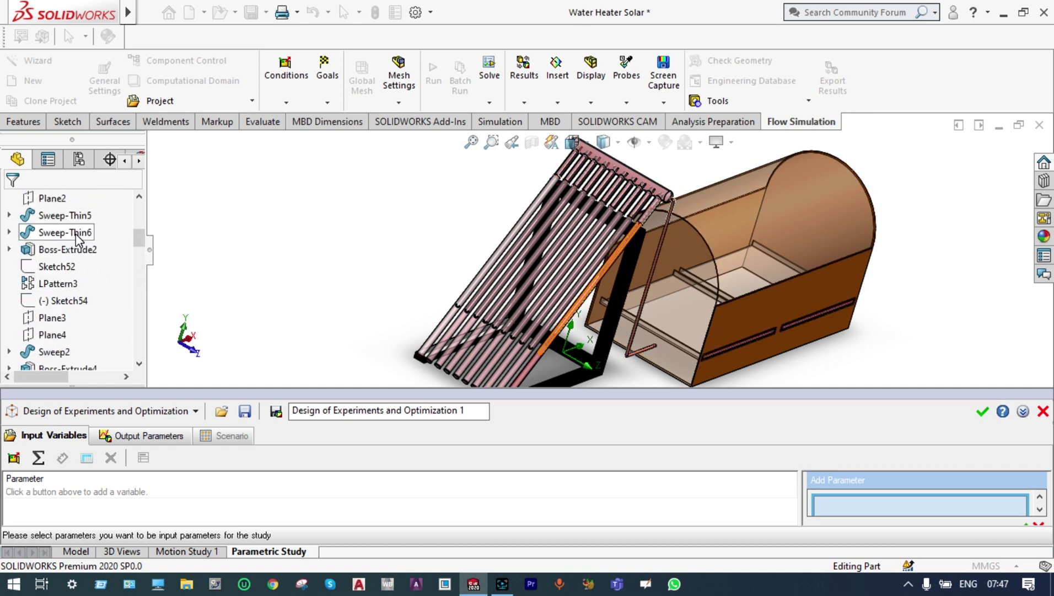
Pick dimension D1 of Sketch38 under Sweep-Thin6 as the parameter and enlarge the study panel
click(10, 232)
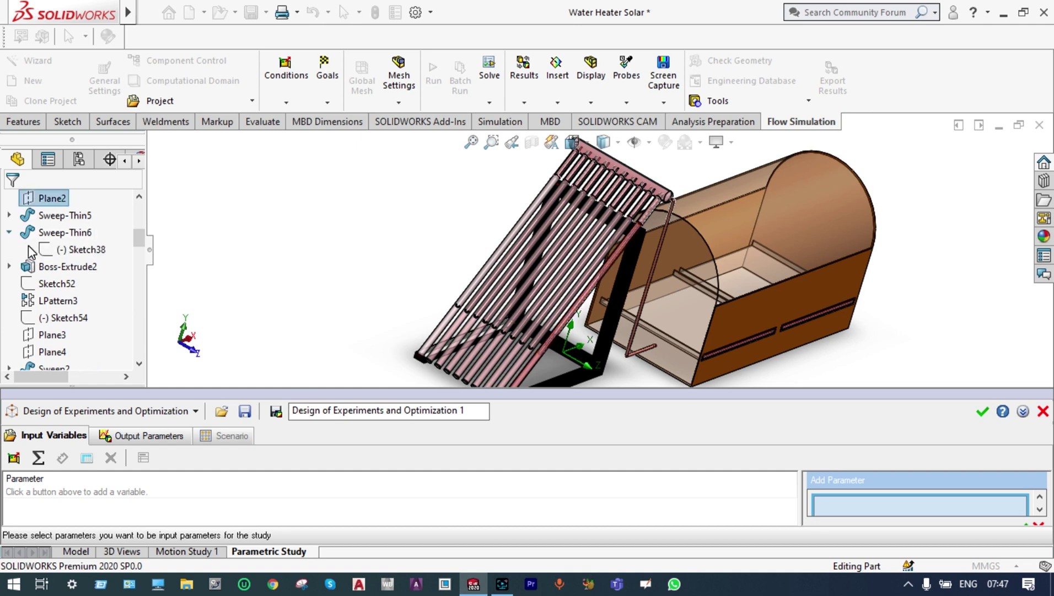
click(70, 251)
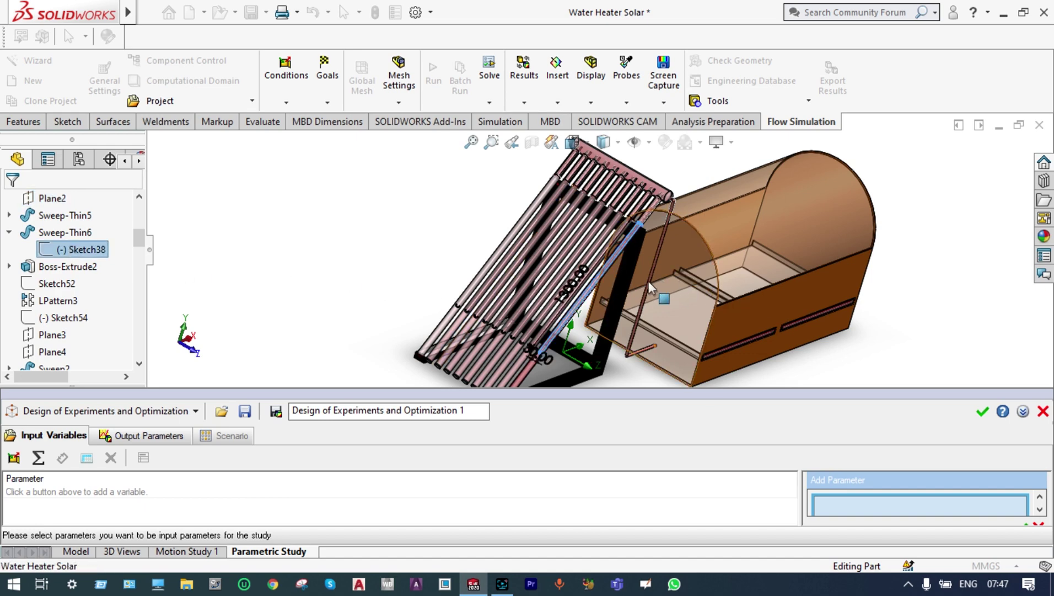
scroll(648, 280, down, 8)
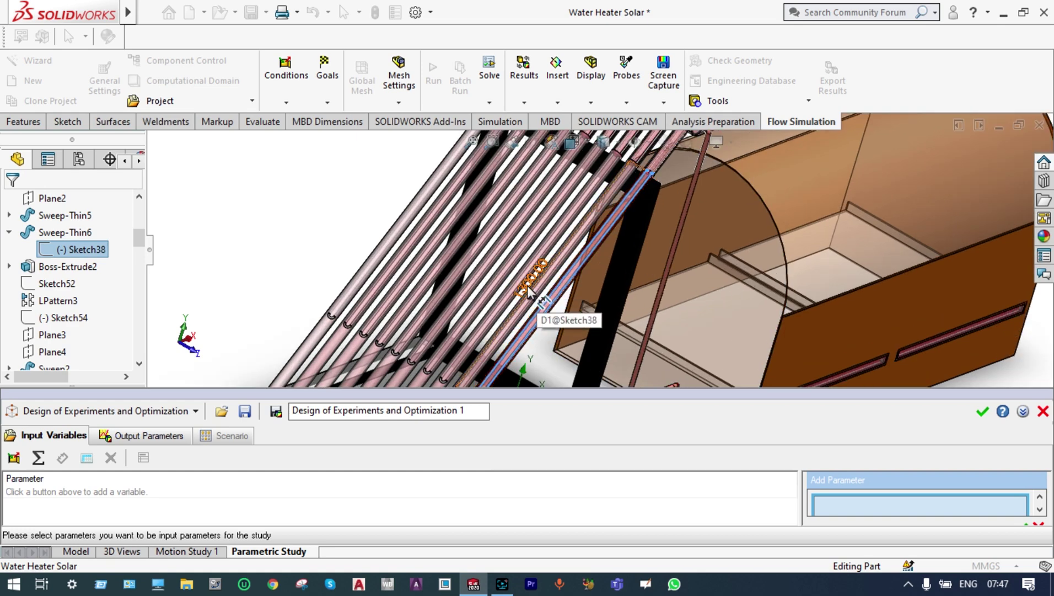
click(528, 291)
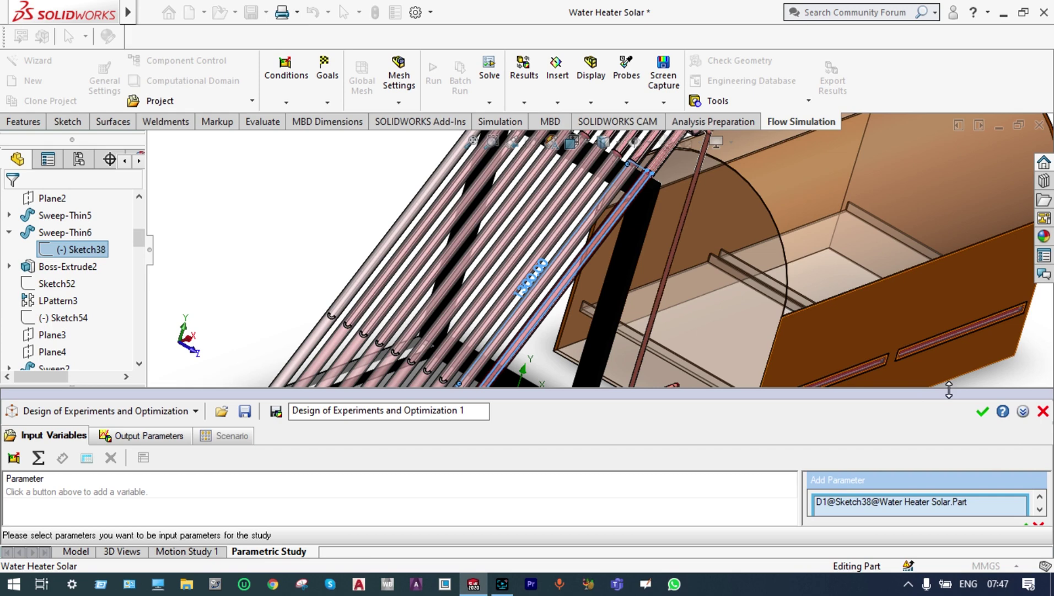
mouse_move(949, 389)
mouse_down()
mouse_move(956, 287)
mouse_move(978, 331)
mouse_up()
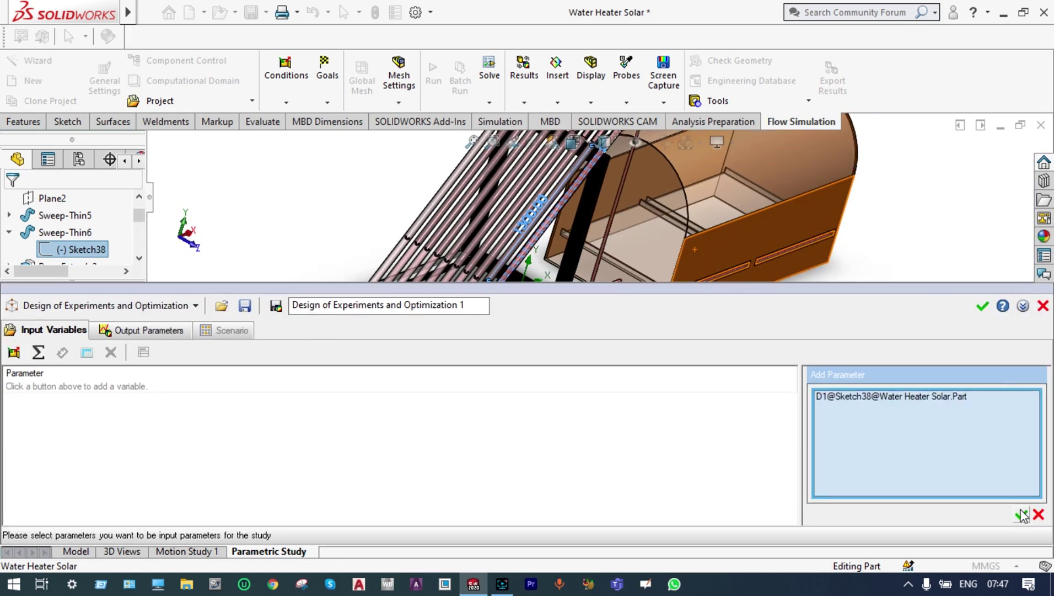
Add D1@Sketch38 as an input variable and open its range settings at the Min value
click(1022, 515)
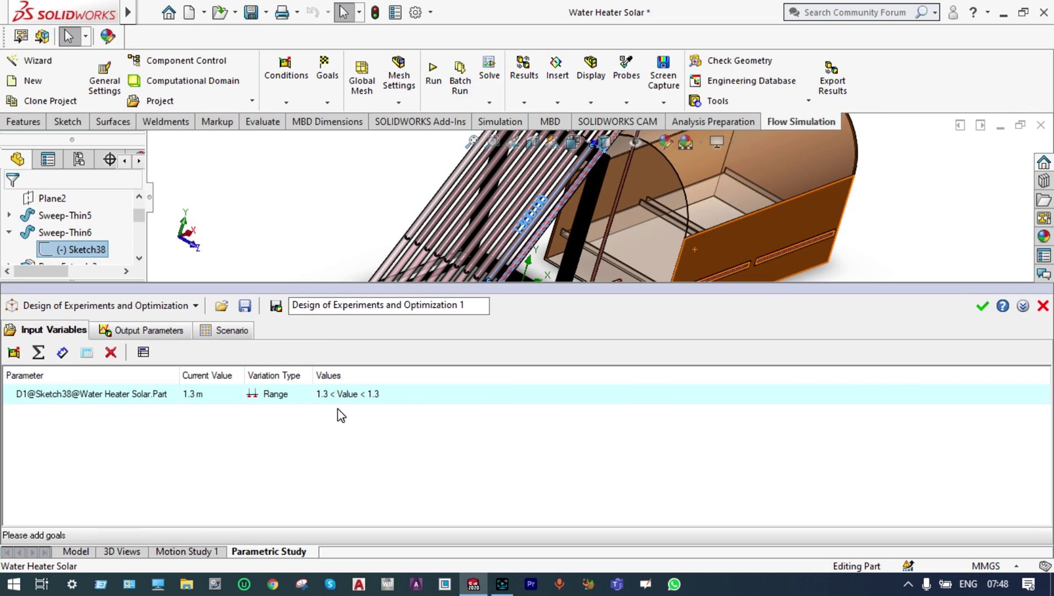
double_click(276, 396)
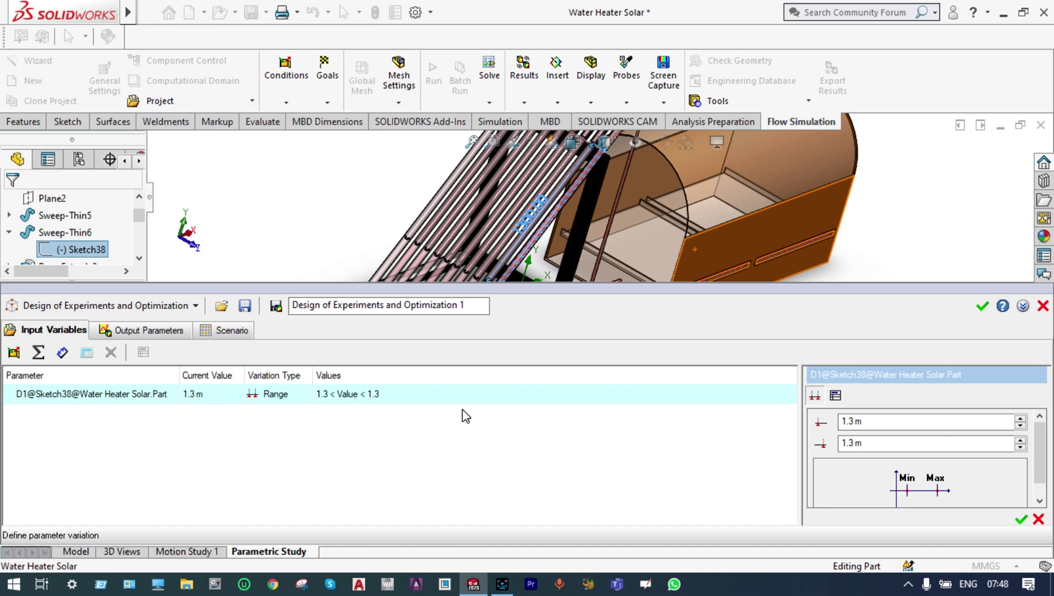
click(855, 420)
Switch D1@Sketch38 to discrete values, replacing the first two with 0.6 m and 0.7 m
click(837, 395)
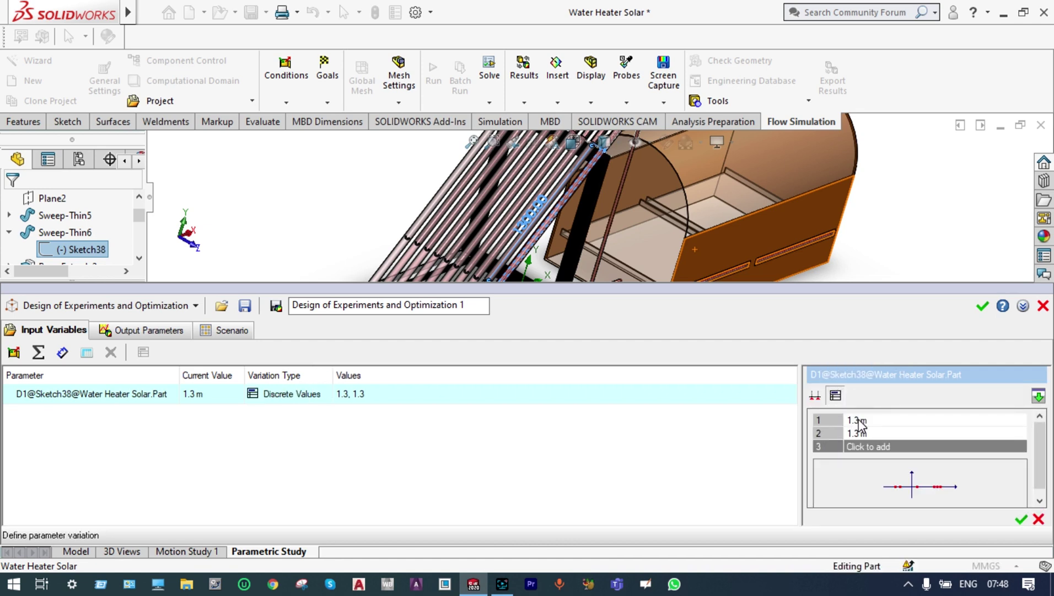
click(858, 421)
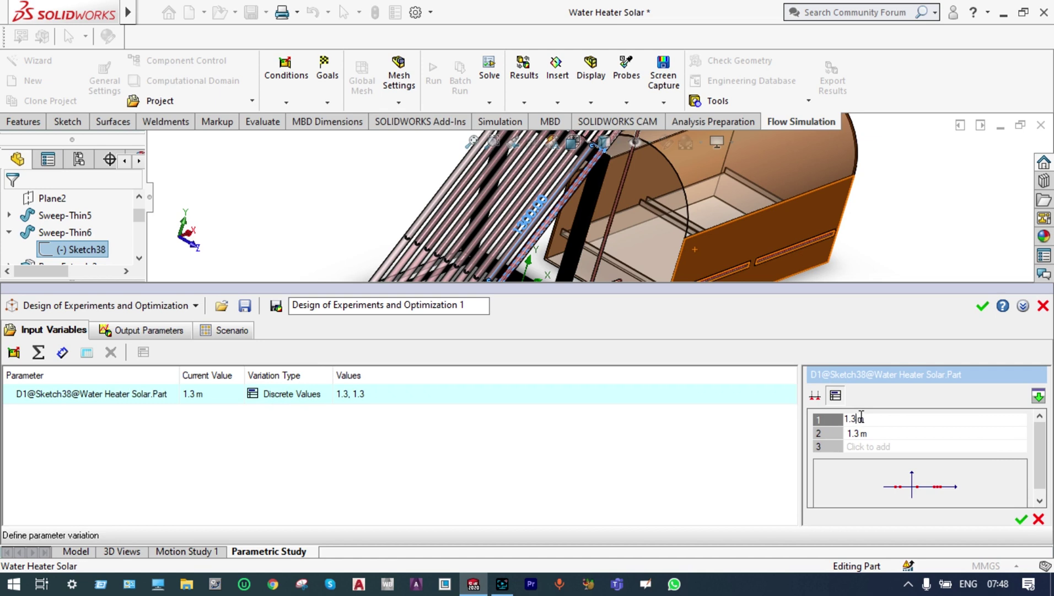
key(BackSpace)
key(BackSpace)
key(BackSpace)
text(0.6)
click(860, 433)
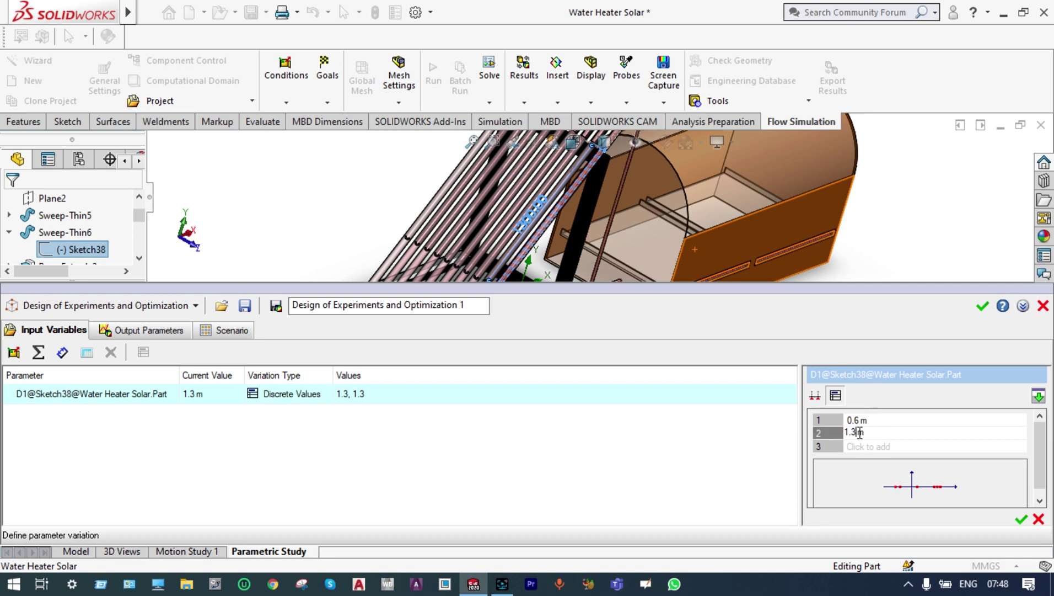
key(BackSpace)
key(BackSpace)
key(BackSpace)
text(0.7)
Add discrete values 0.8 m, 0.9 m and 1.0 m to complete the list
click(853, 447)
text(0)
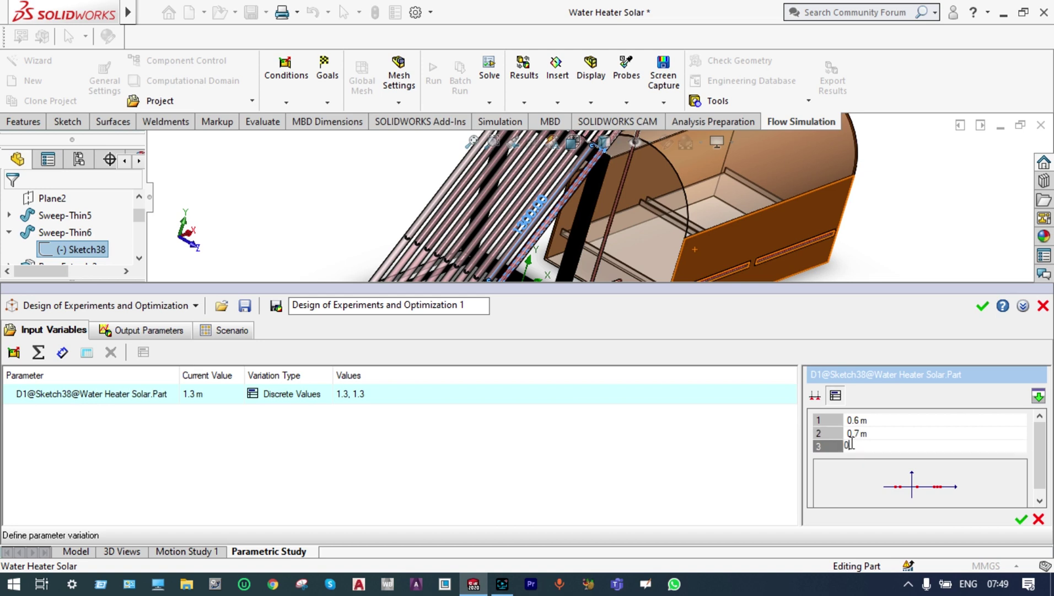
text(.8m)
key(Return)
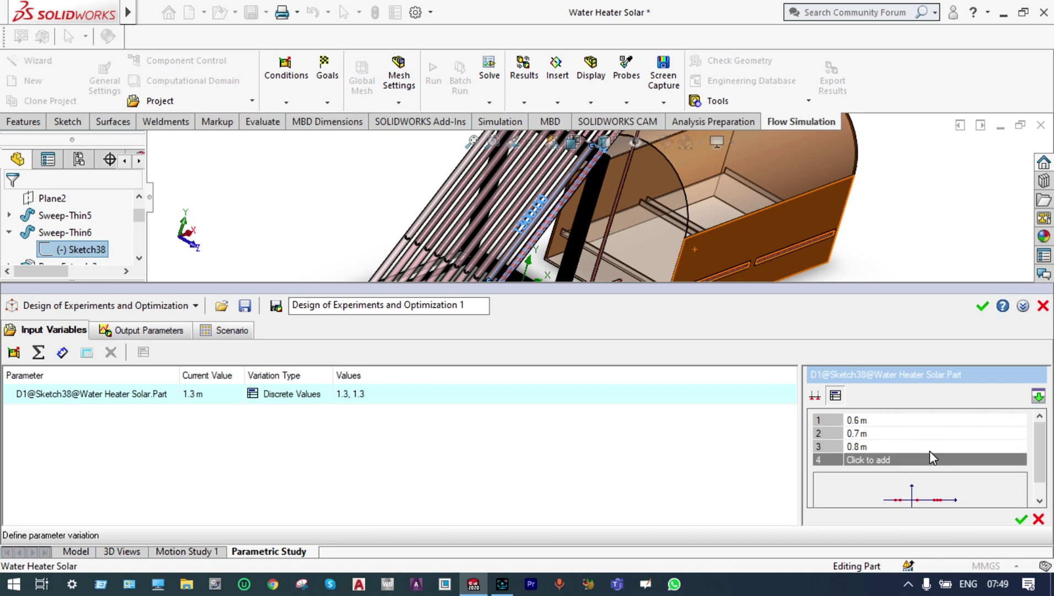
click(863, 461)
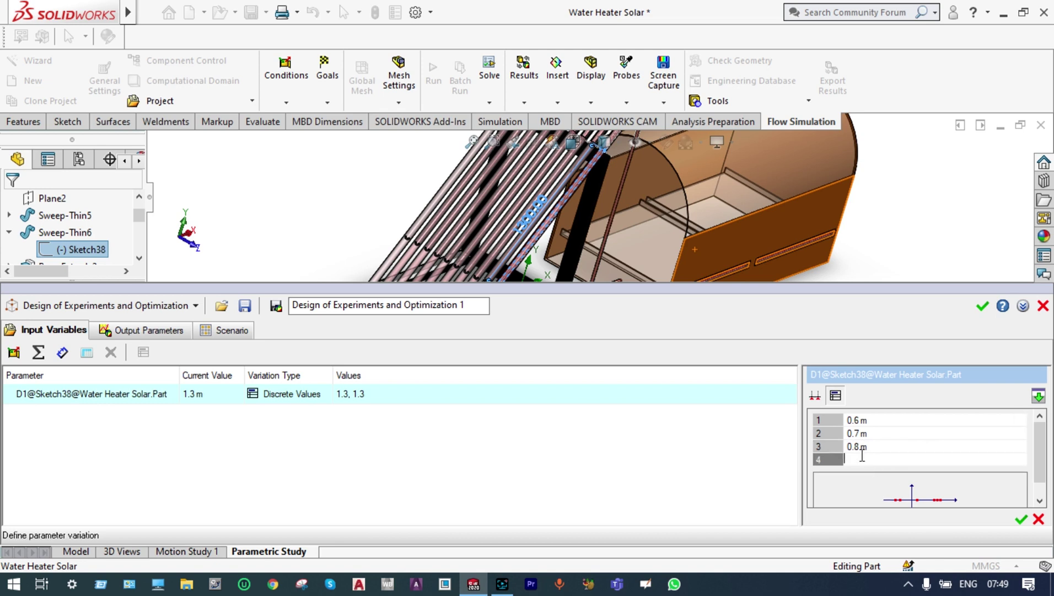
text(0.9 m)
key(Return)
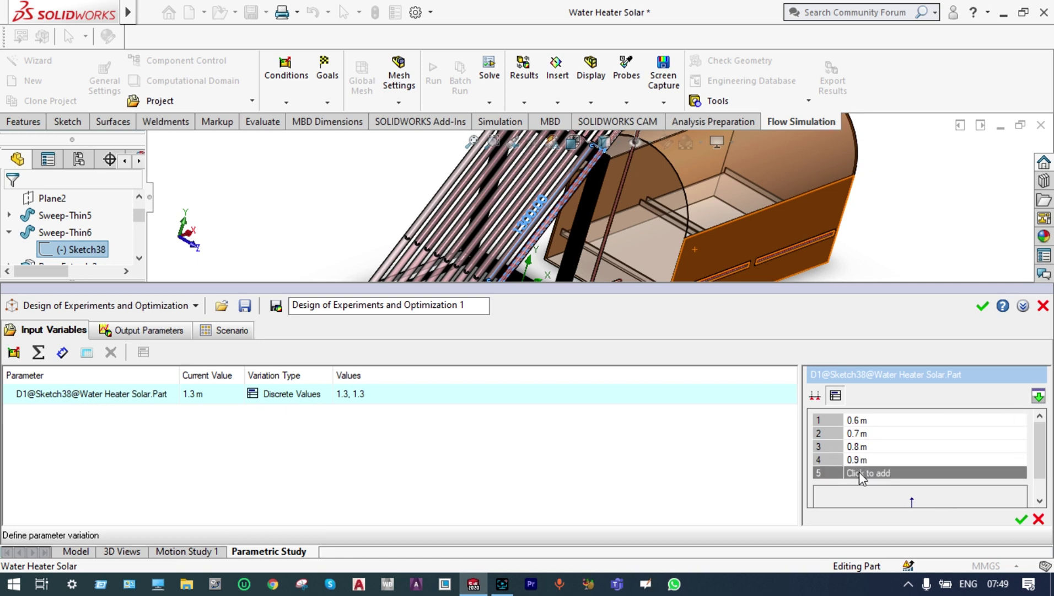
click(859, 471)
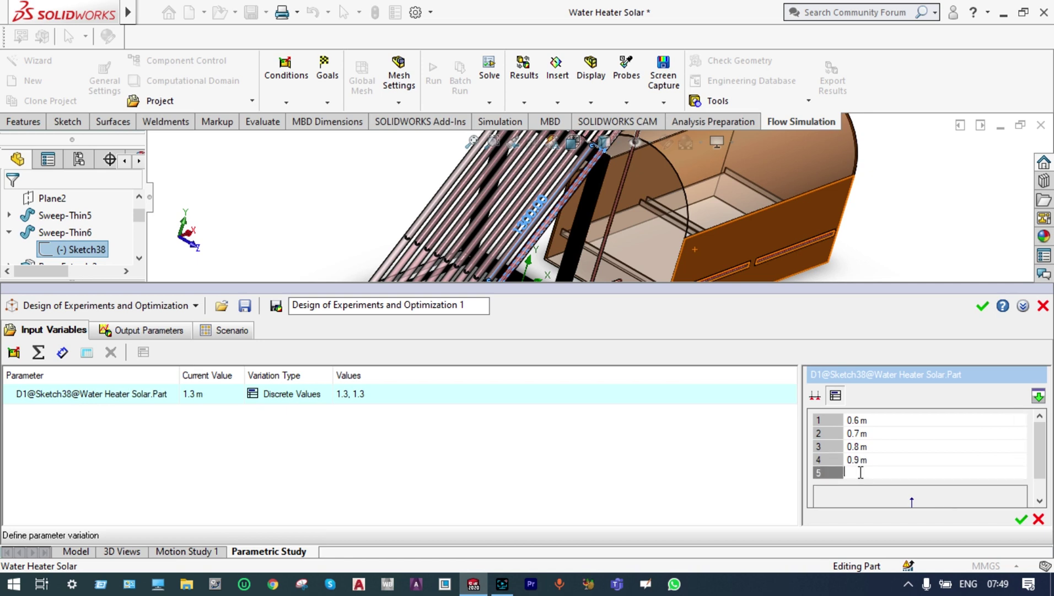
text(1.0)
text(m)
key(Return)
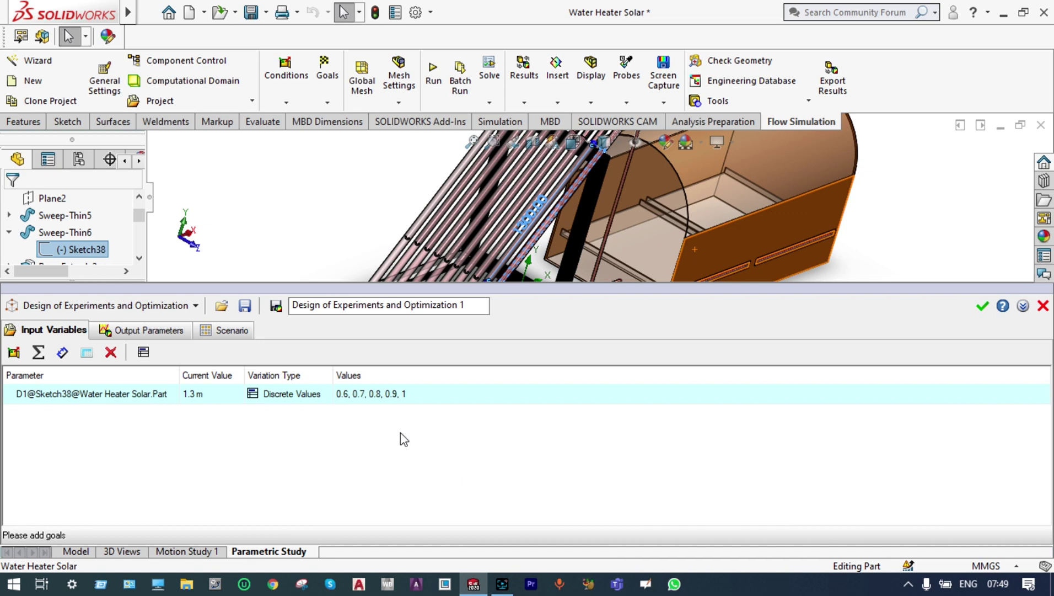
Add all the SG temperature goals as output parameters of the study
click(142, 331)
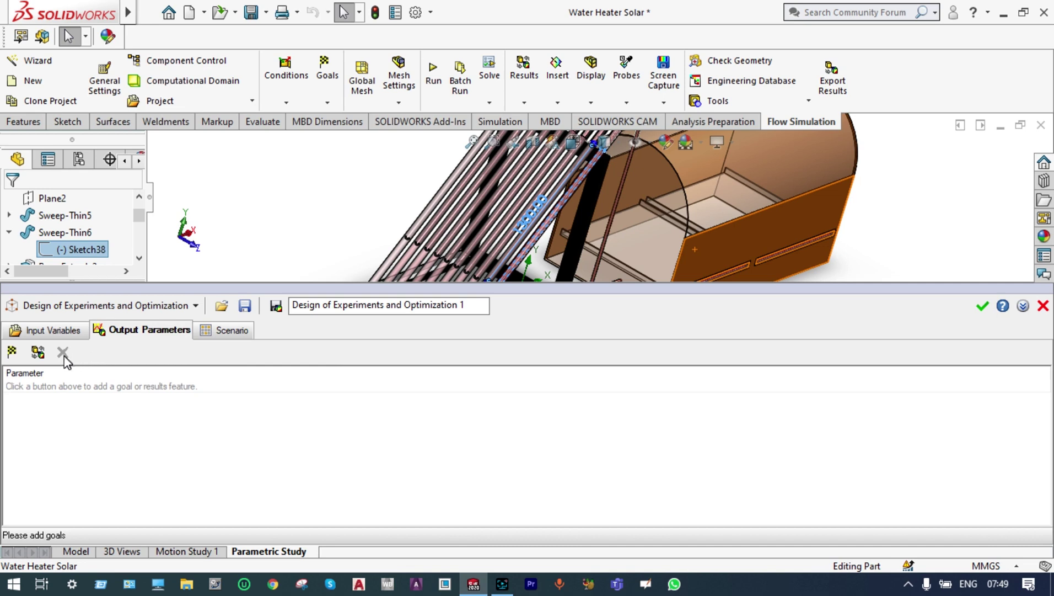
click(12, 353)
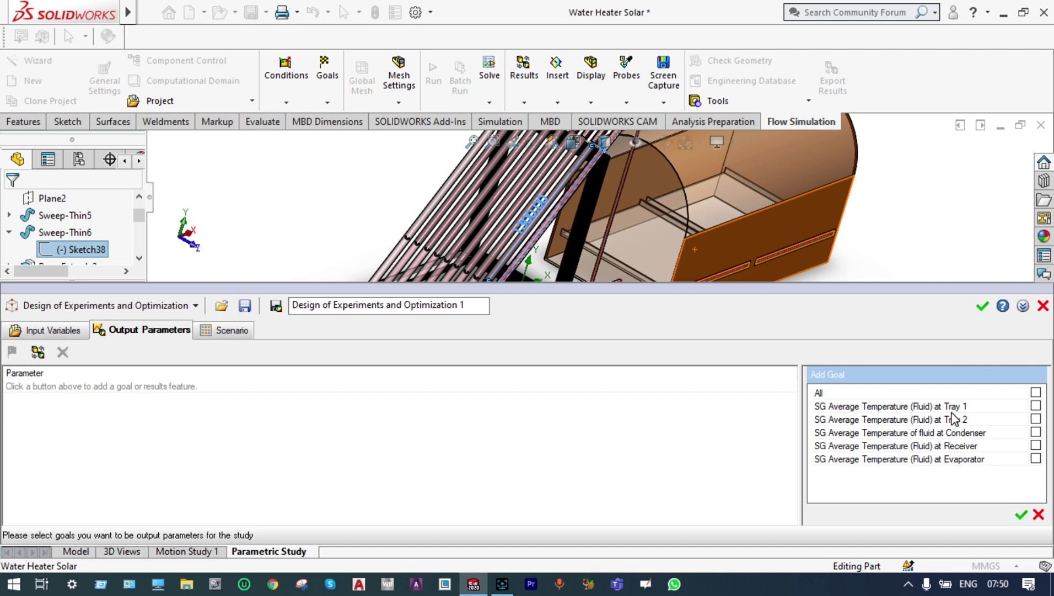
click(1037, 393)
click(1022, 515)
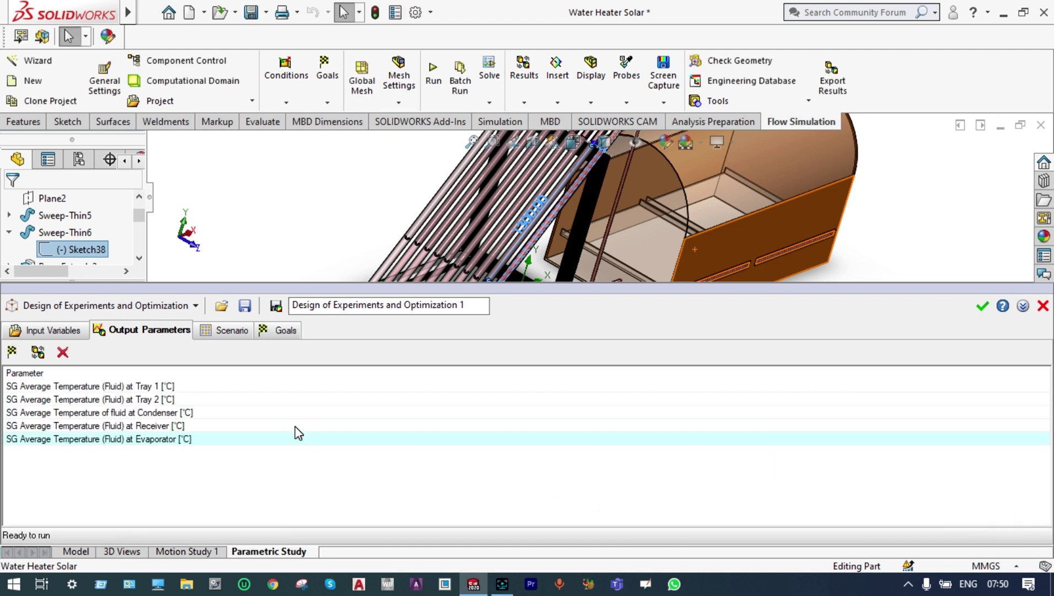
Create the scenario's 5 experiments and enlarge the What If Analysis 1 panel
click(232, 331)
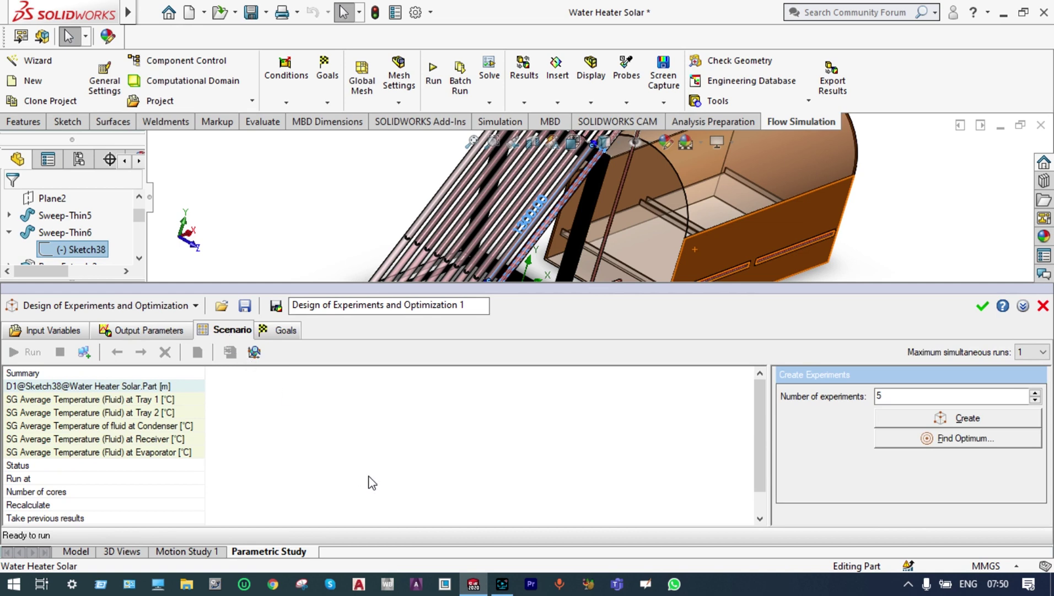
click(893, 418)
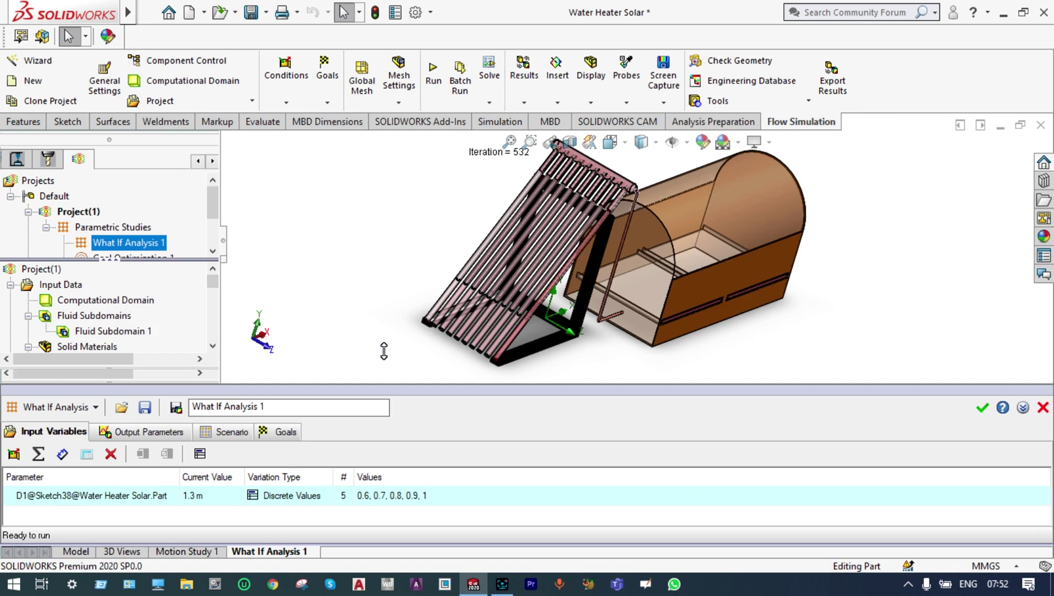
drag(385, 389, 386, 343)
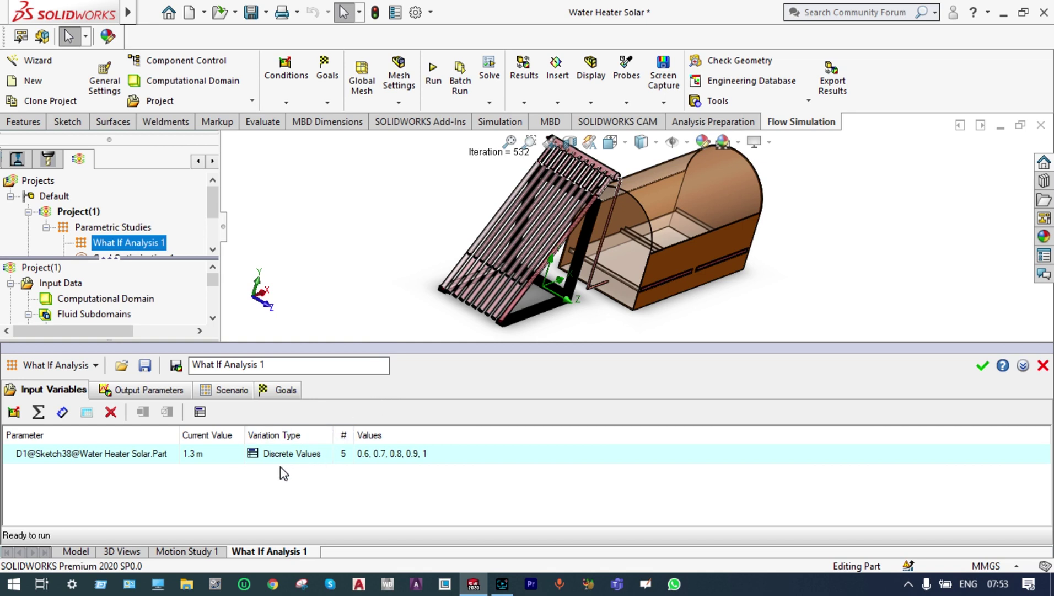
Review the five design points' tray temperatures (59.96–61.27 °C), then close What If Analysis 1 without saving
click(286, 390)
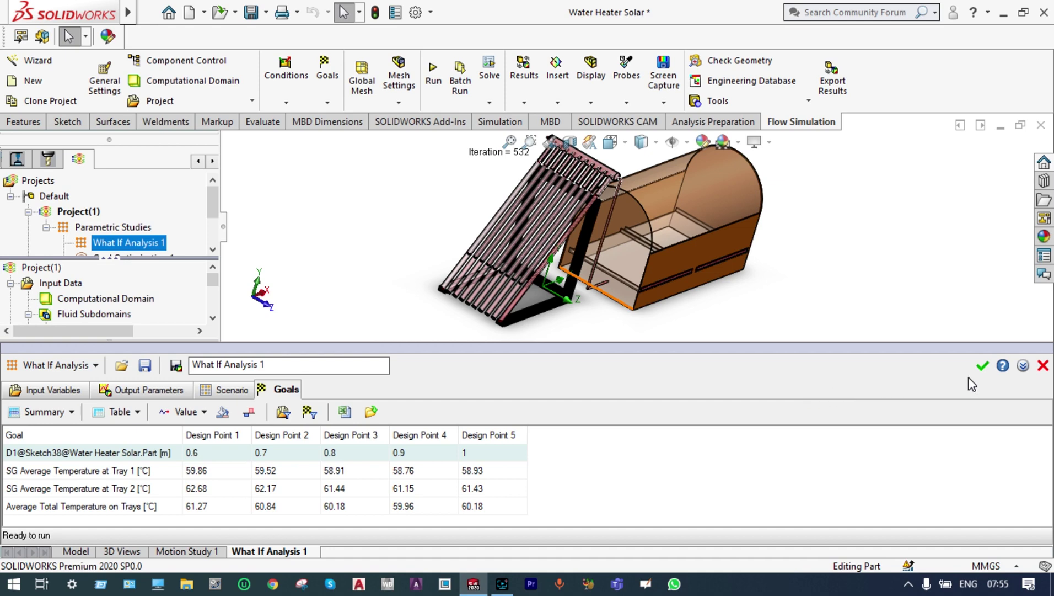
click(1044, 366)
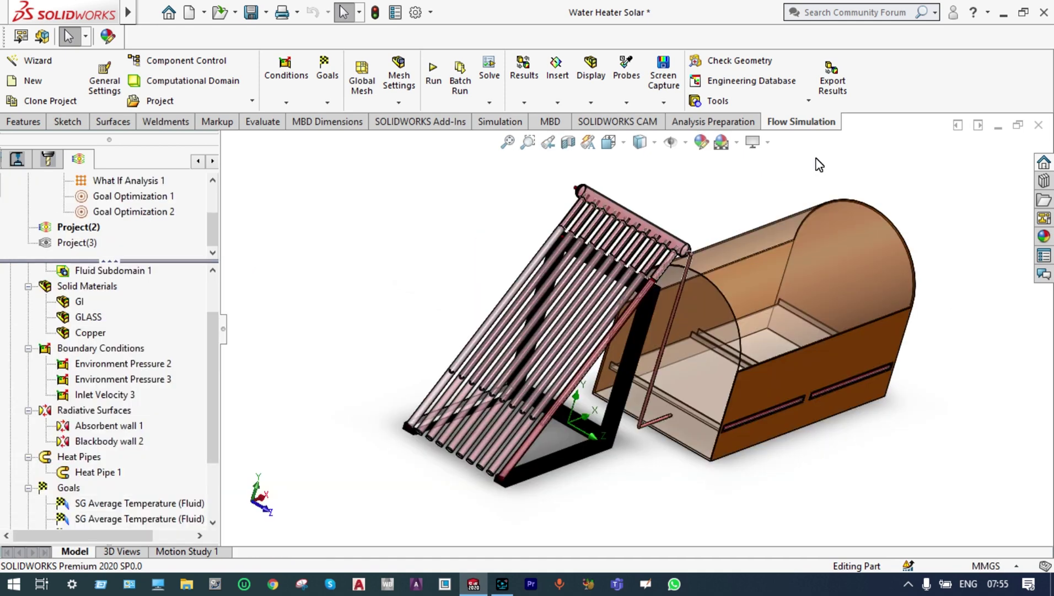
Create a new parametric study from the Solve menu and set its type to Goal Optimization
click(491, 105)
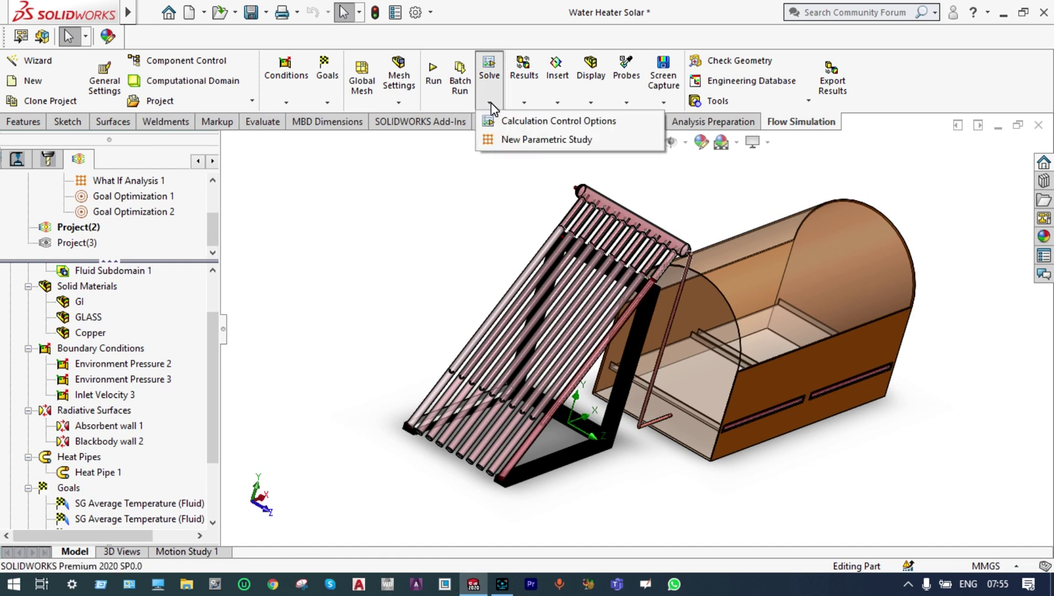
click(500, 138)
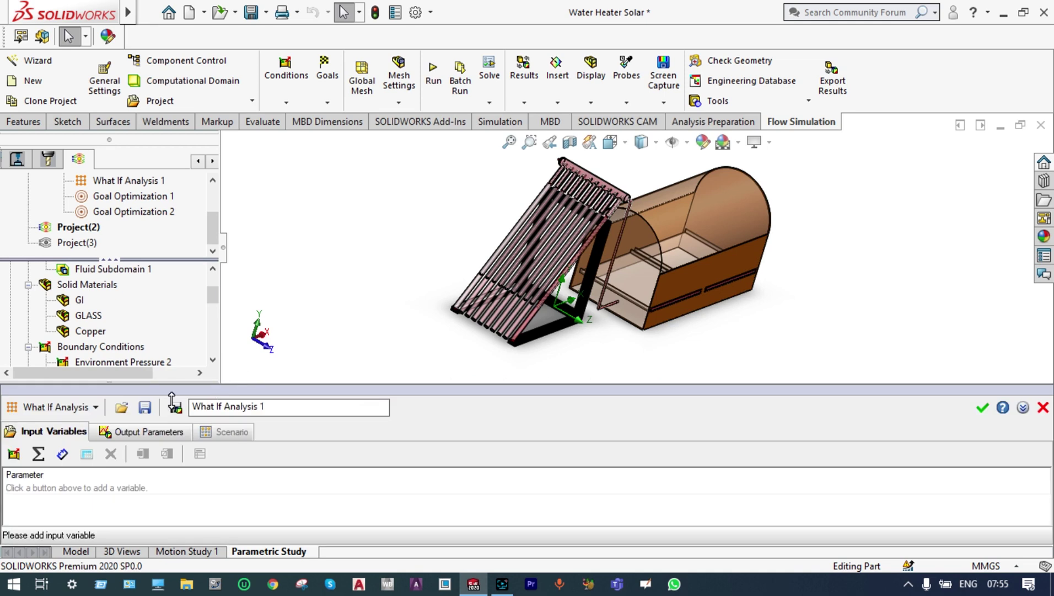
click(95, 408)
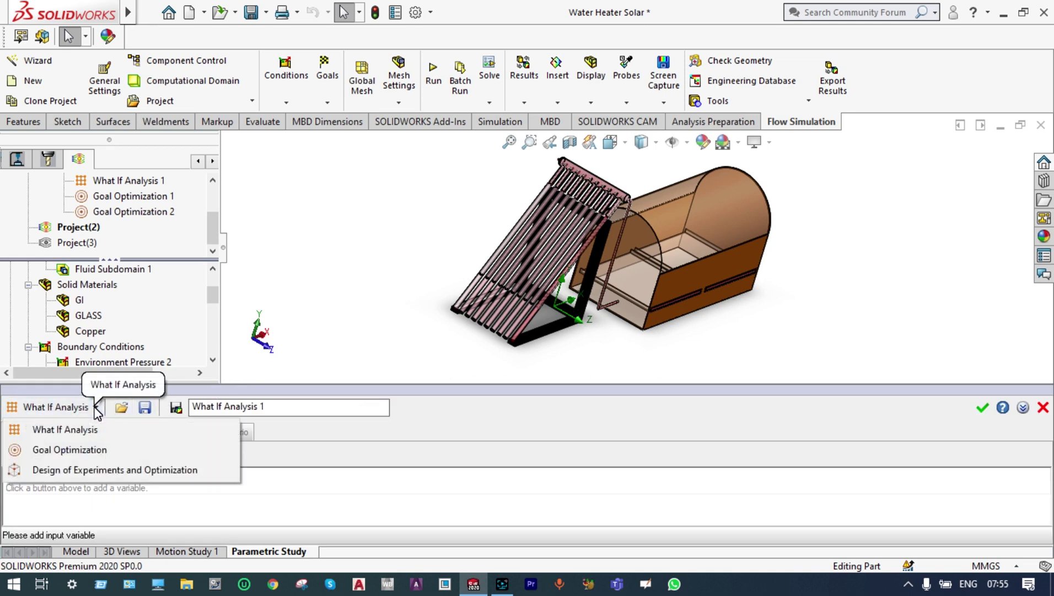
click(85, 449)
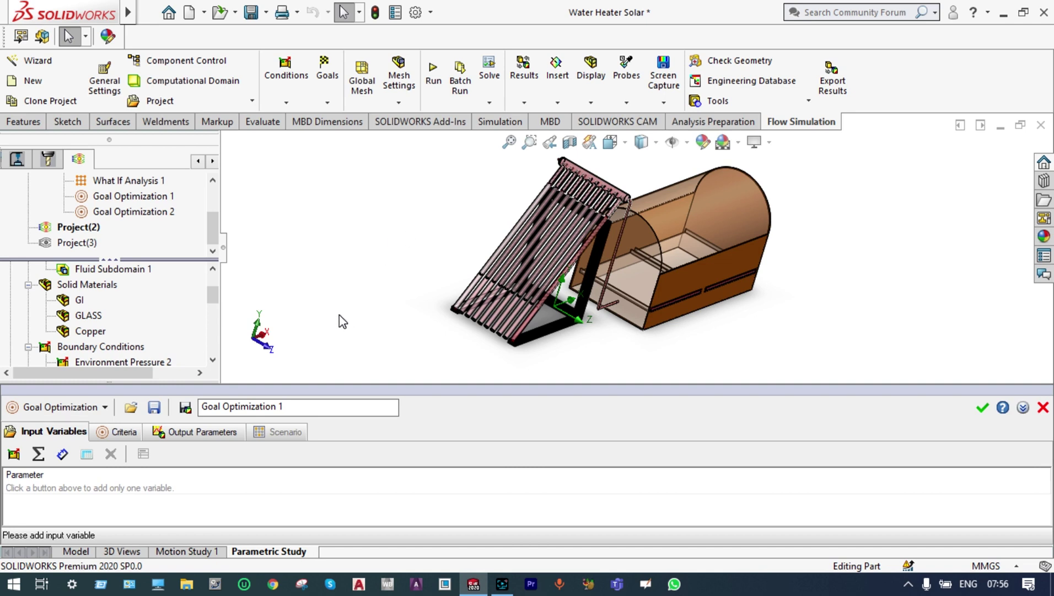
Add dimension D1@Sketch38 from Sketch38 in the feature tree as the study's input variable
click(64, 455)
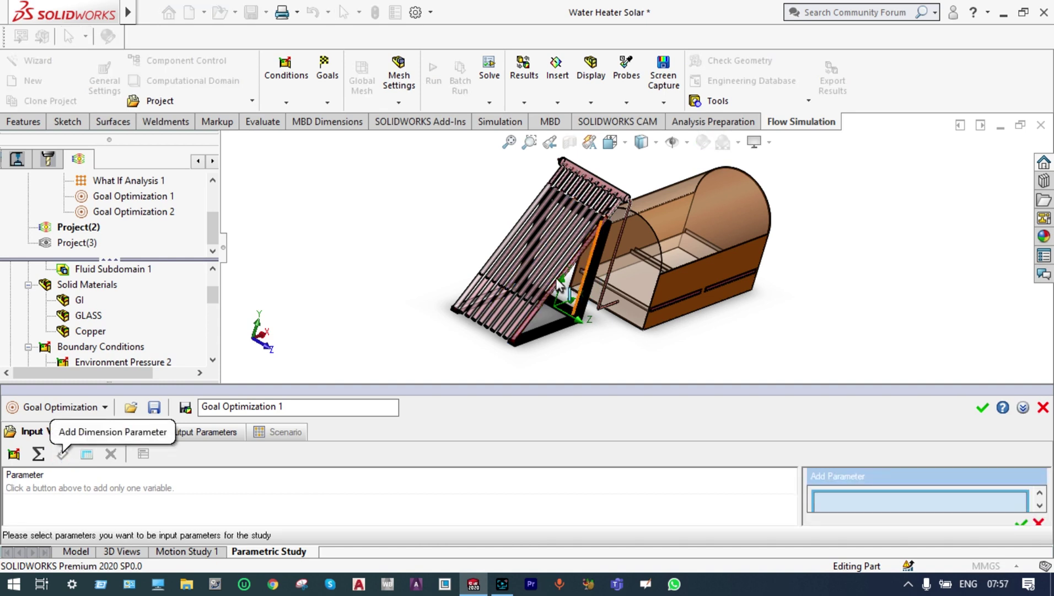
click(198, 160)
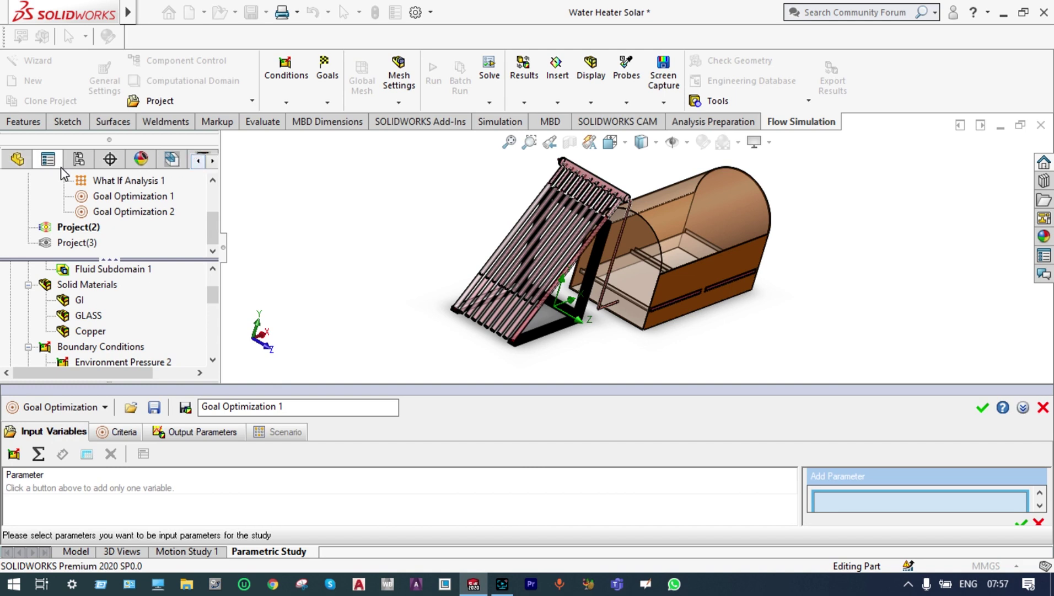
click(15, 160)
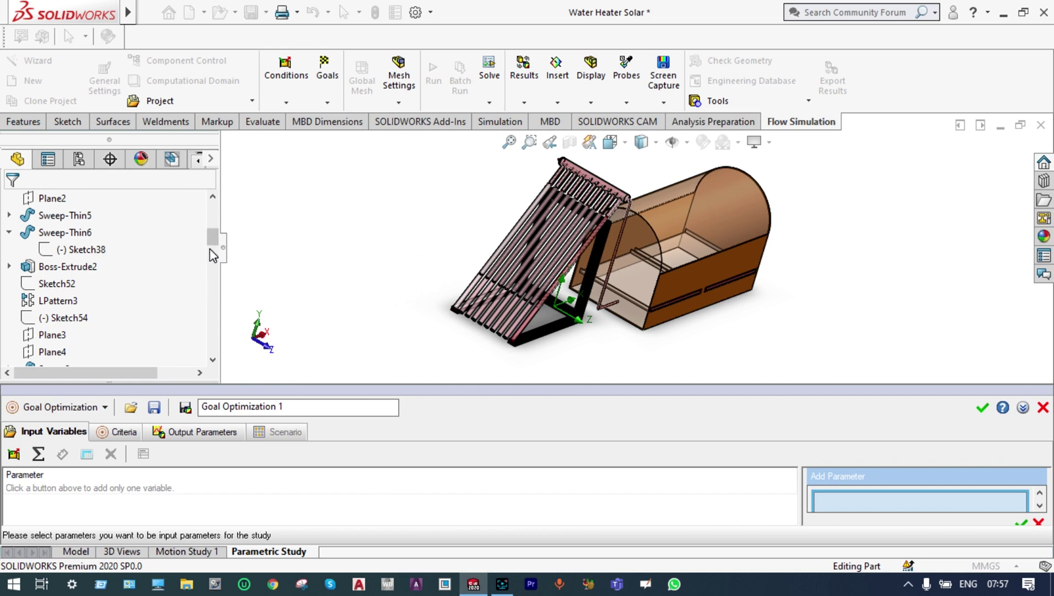
click(62, 251)
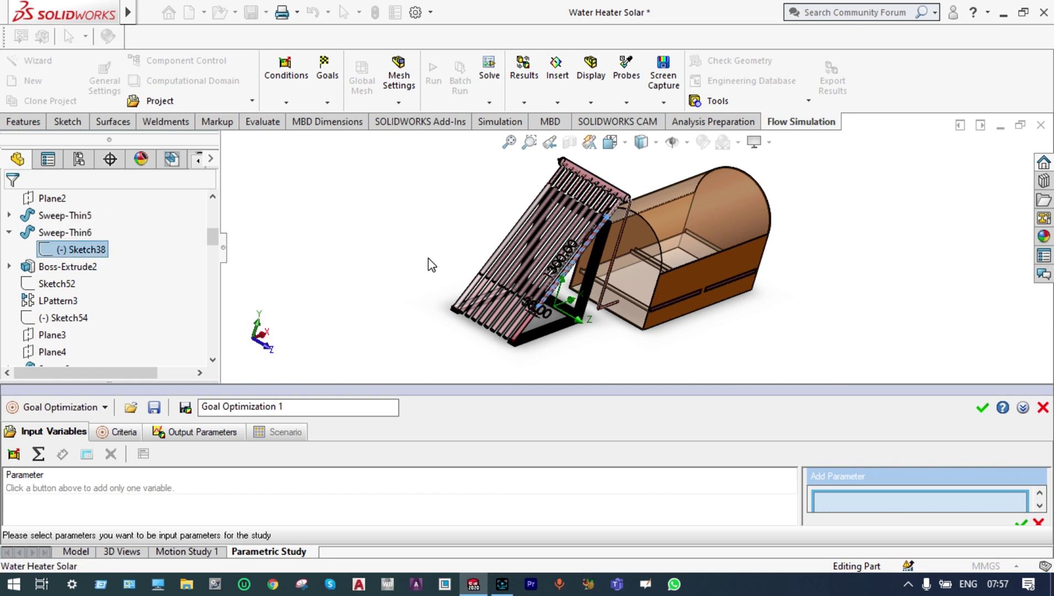
click(553, 272)
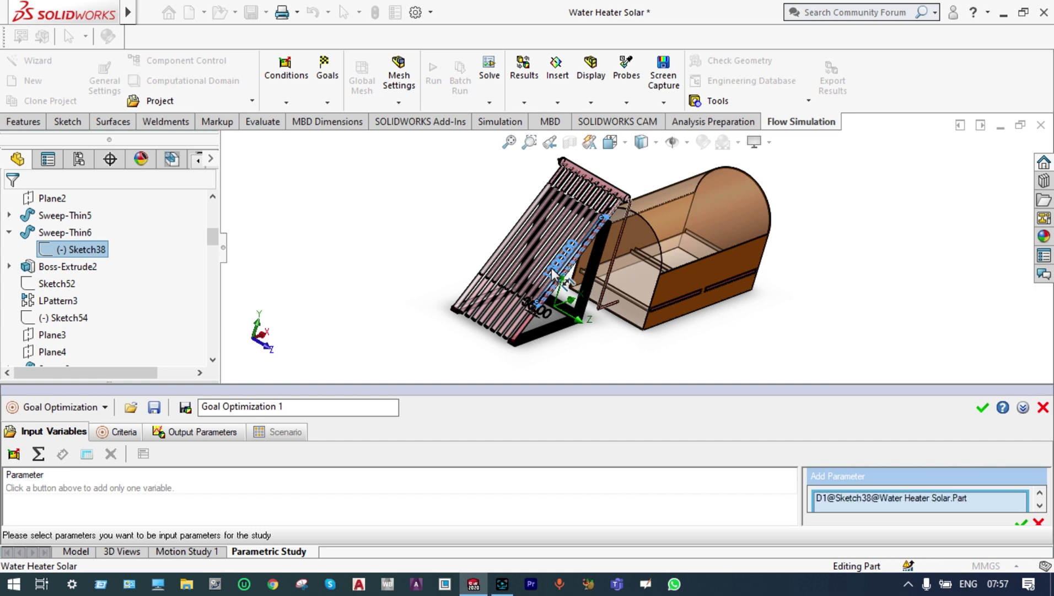
click(1021, 522)
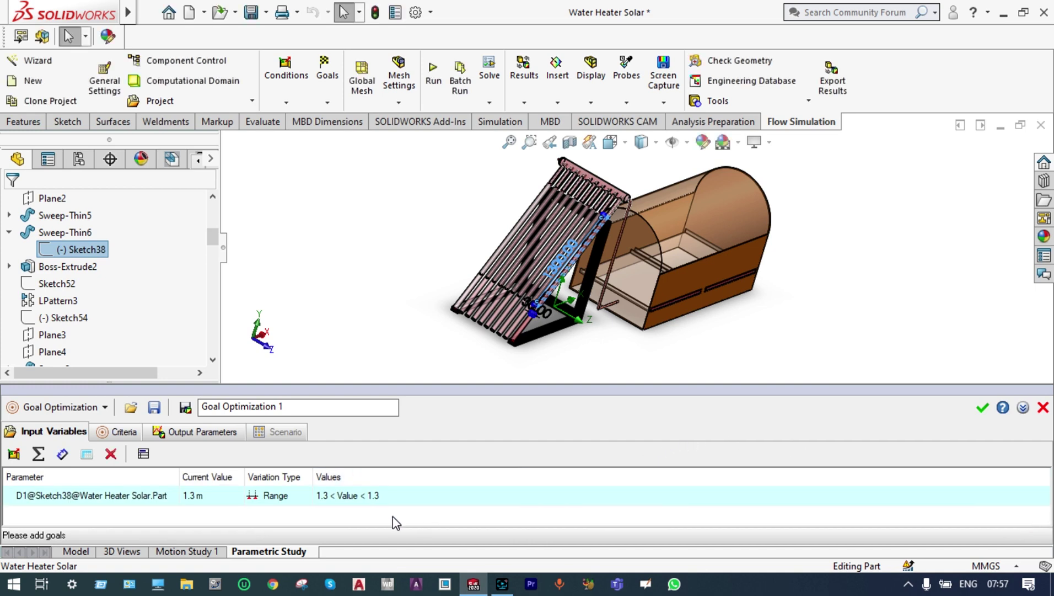
Give D1@Sketch38 a variation range of 0.25 m minimum to 0.55 m maximum
click(345, 496)
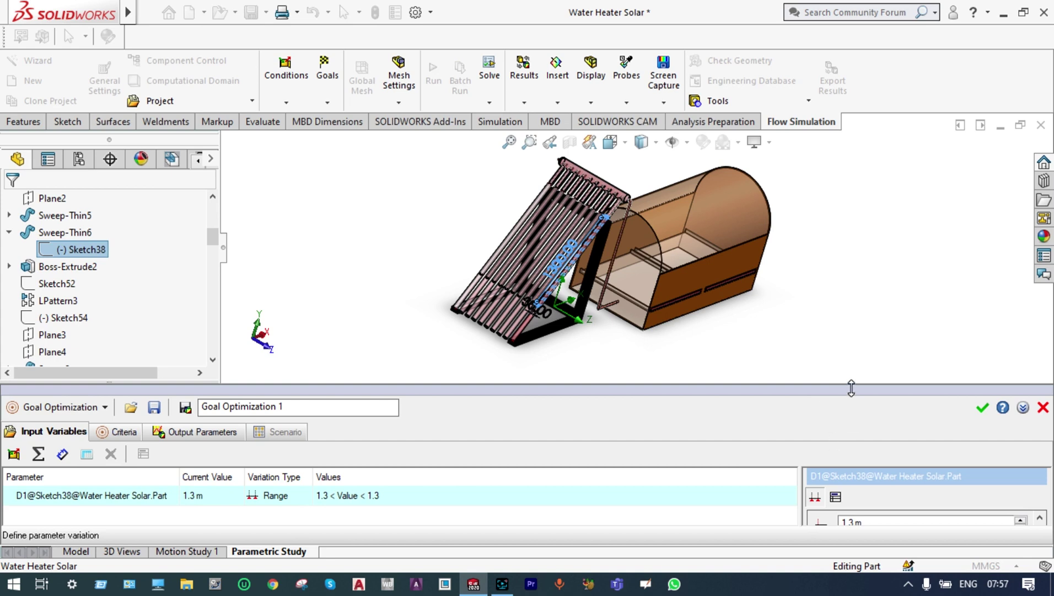
drag(851, 388, 856, 311)
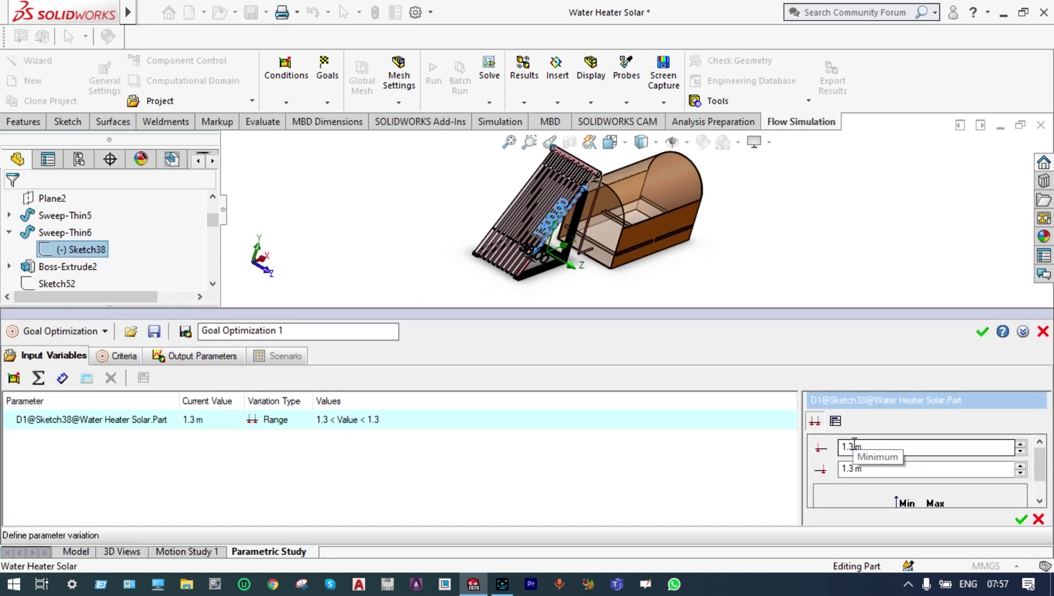
click(854, 445)
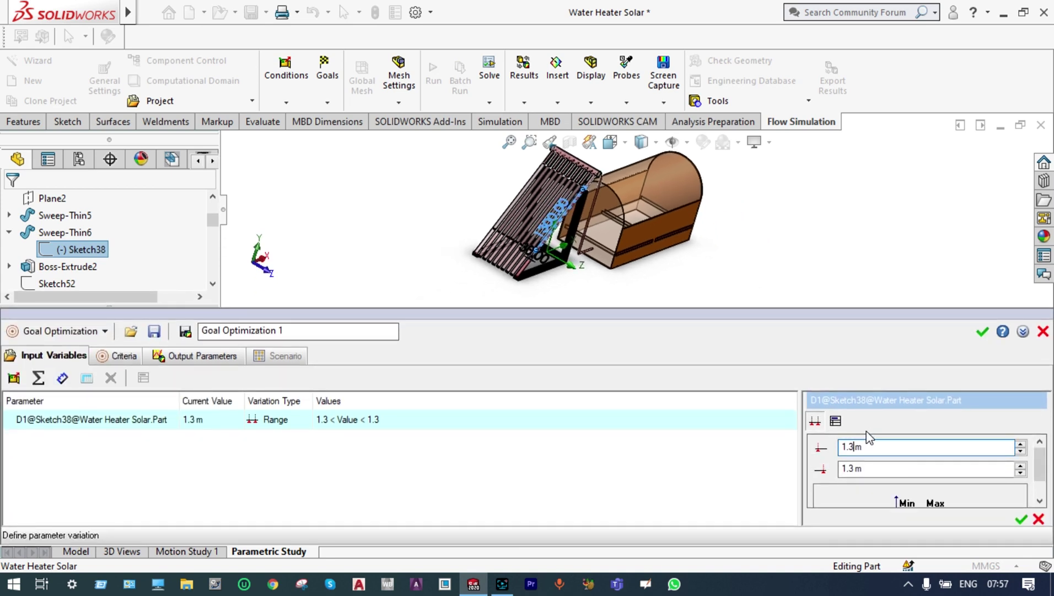
key(BackSpace)
key(BackSpace)
text(0.)
click(854, 467)
key(BackSpace)
key(BackSpace)
key(BackSpace)
text(0.55)
click(1022, 520)
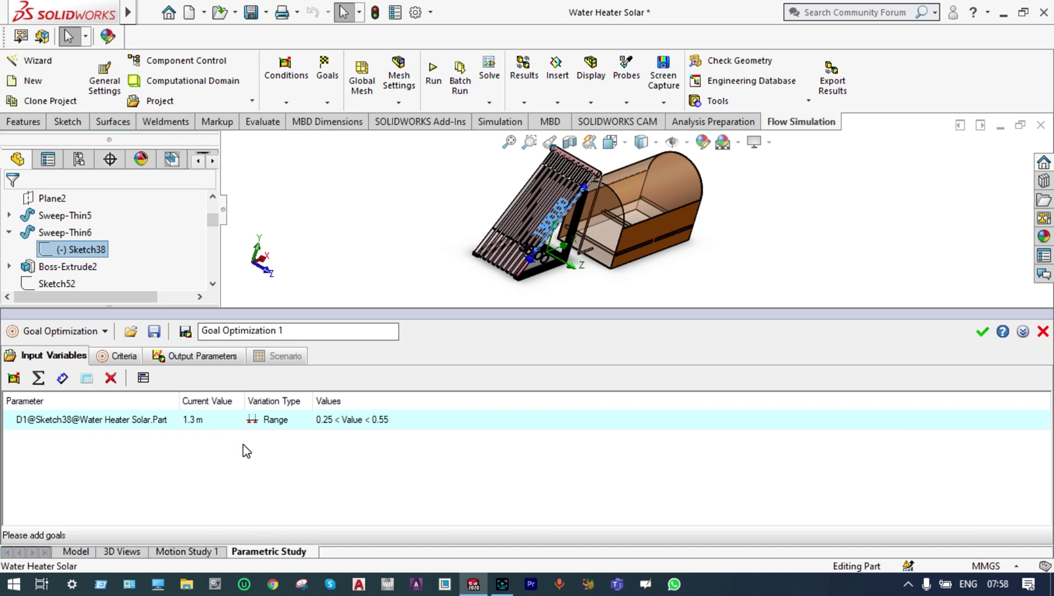
Add the Average Total Temperature on Trays goal as the study's output parameter
click(217, 357)
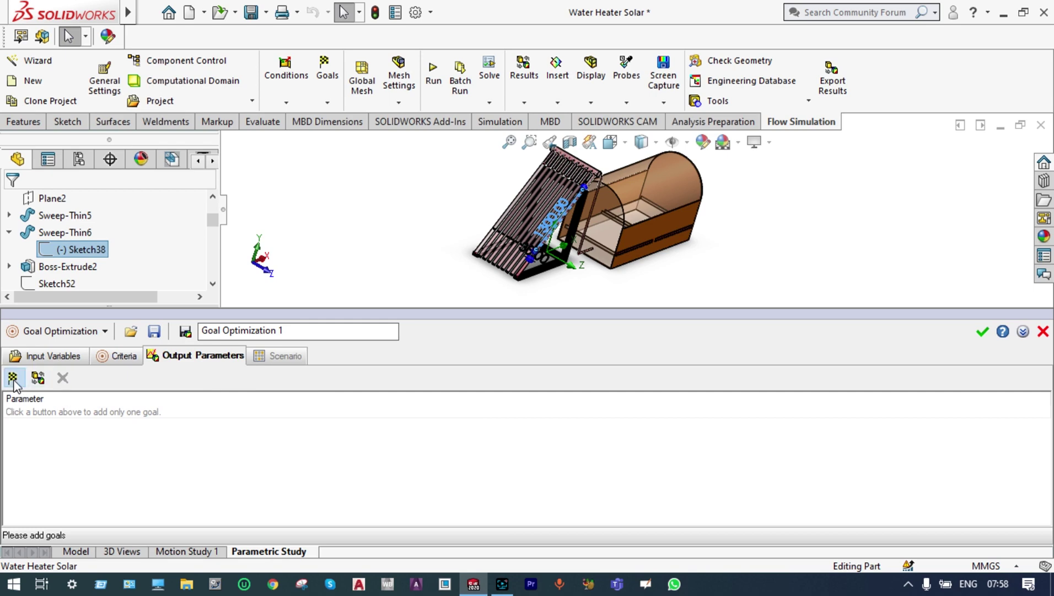
click(13, 378)
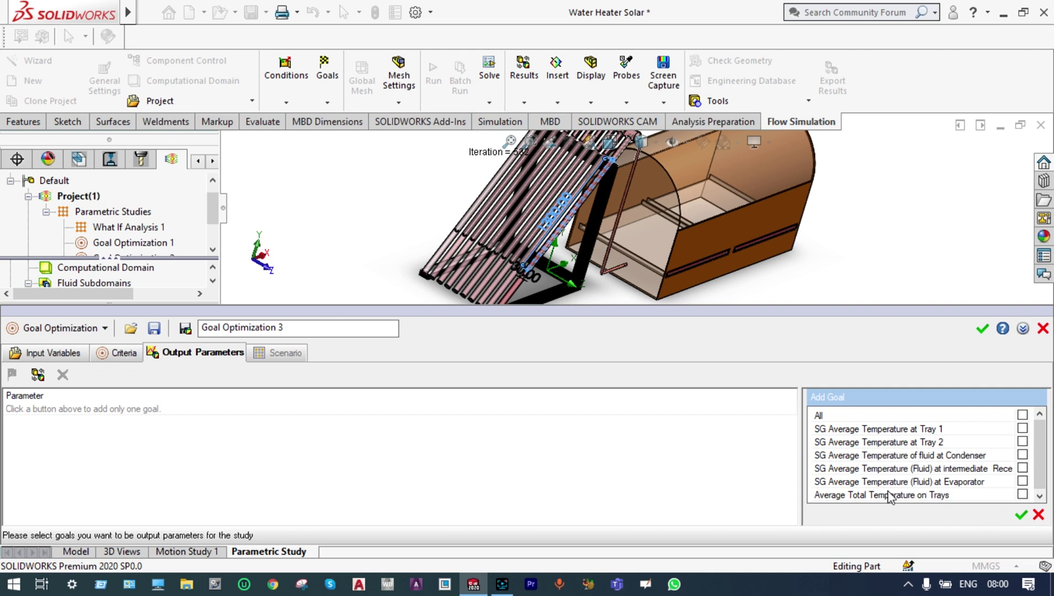
click(1023, 495)
click(1022, 516)
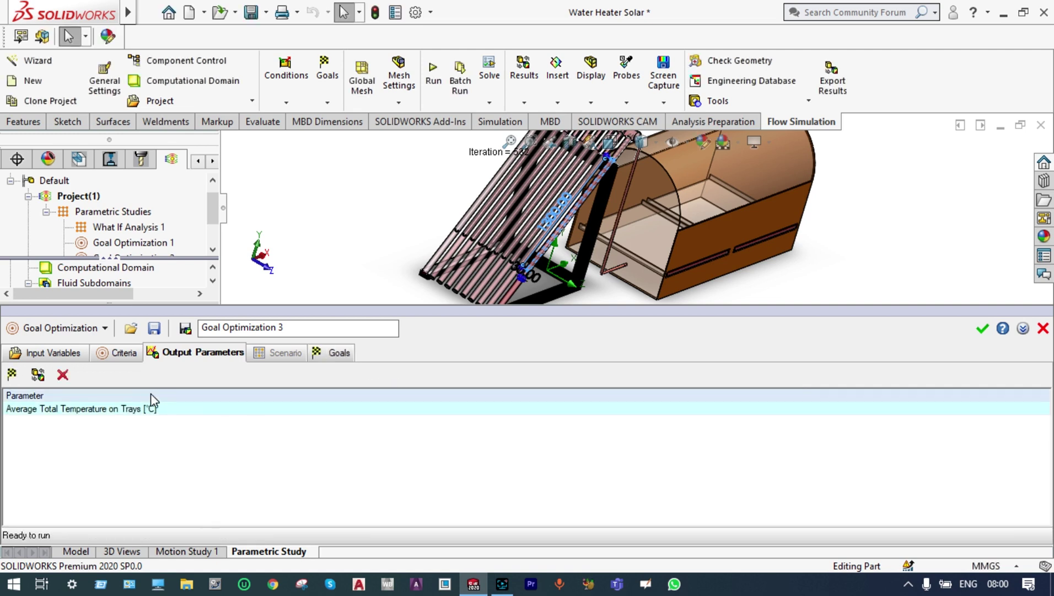
Make Average Total Temperature on Trays the criterion with a 62 °C target and 0.1 °C deviation
click(124, 353)
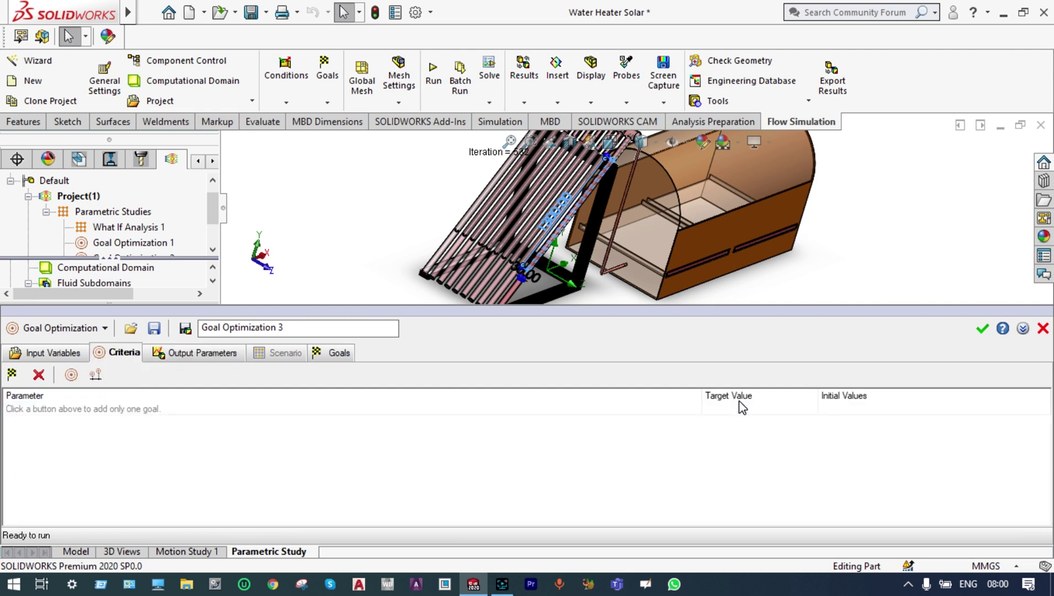
click(12, 374)
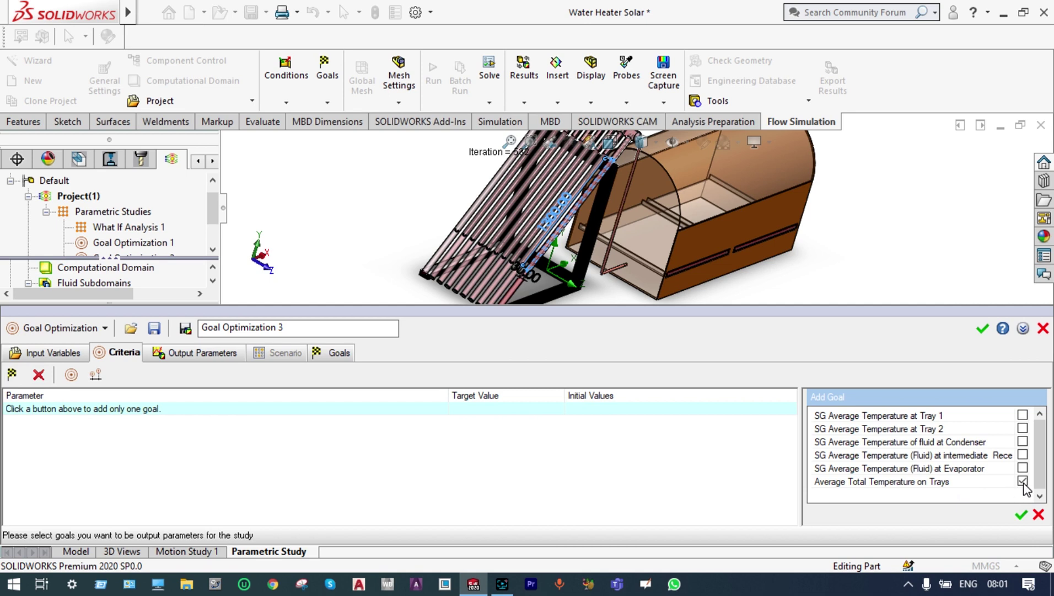
click(1022, 514)
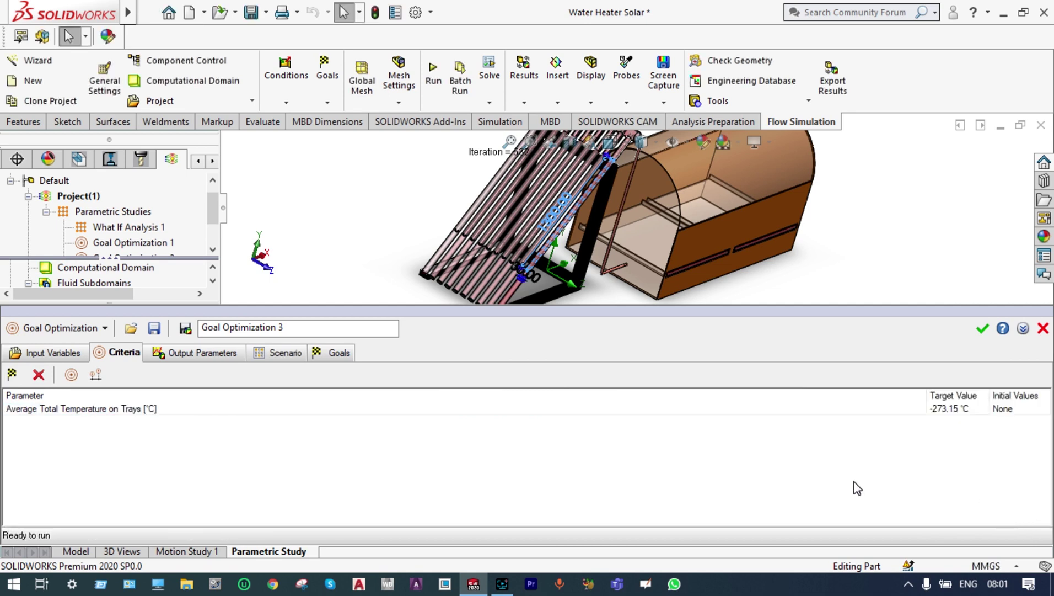
click(315, 411)
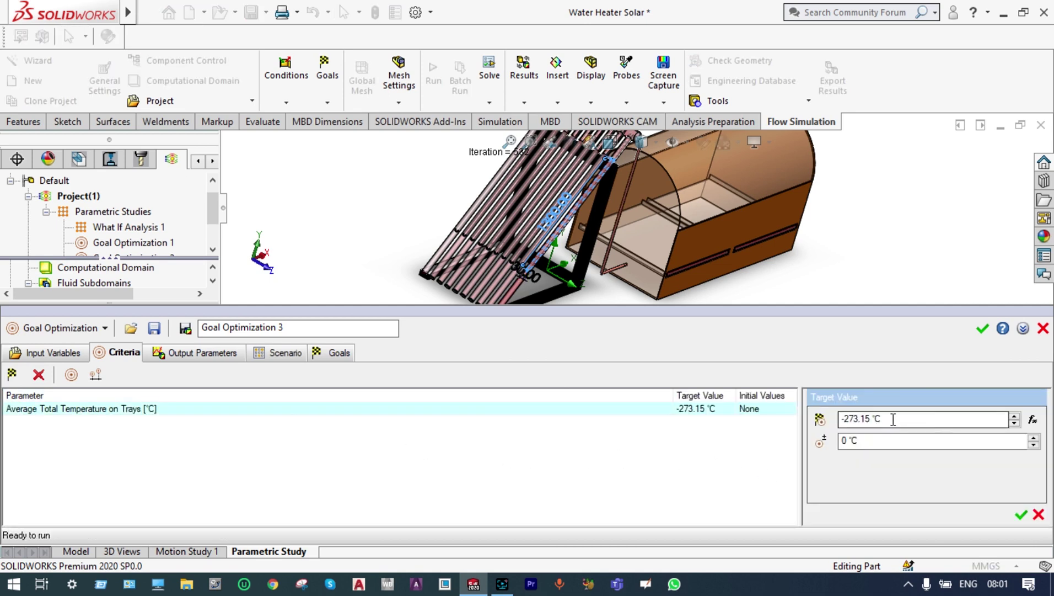
click(869, 416)
key(BackSpace)
key(BackSpace)
key(BackSpace)
key(BackSpace)
key(BackSpace)
key(BackSpace)
key(BackSpace)
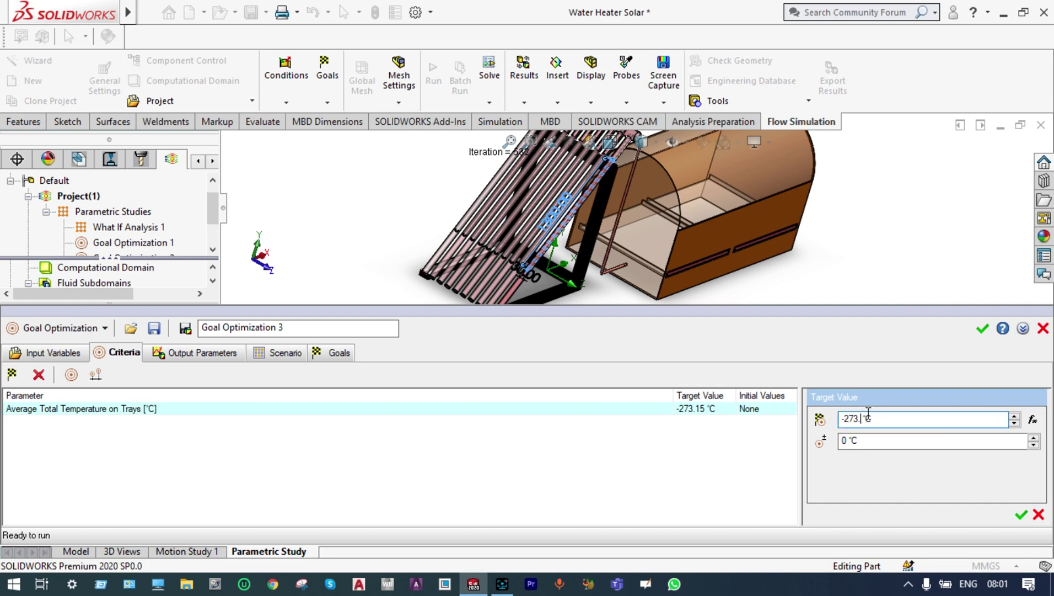
text(62)
click(848, 440)
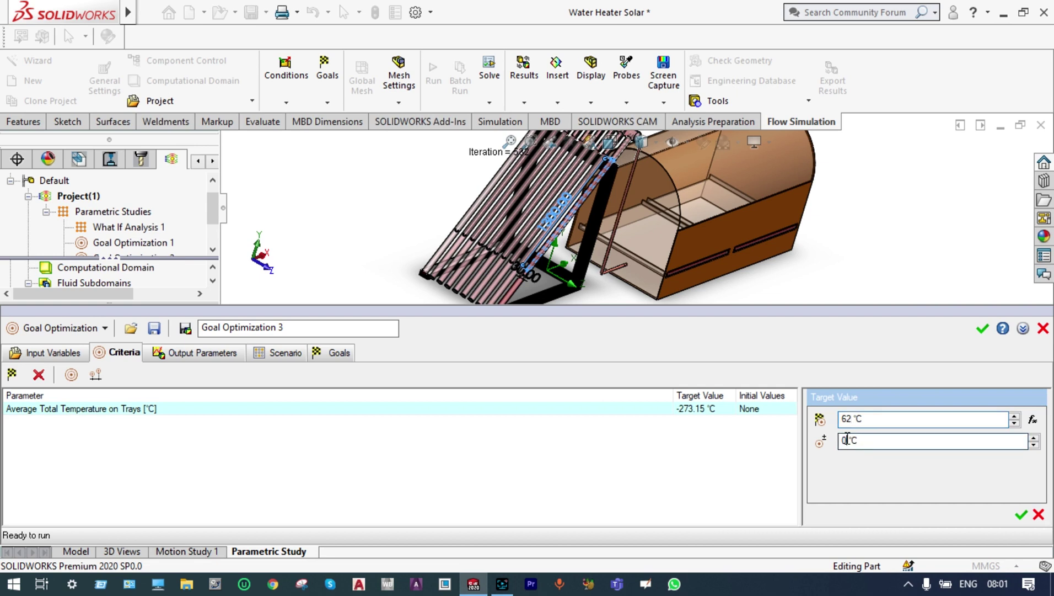
text(.1)
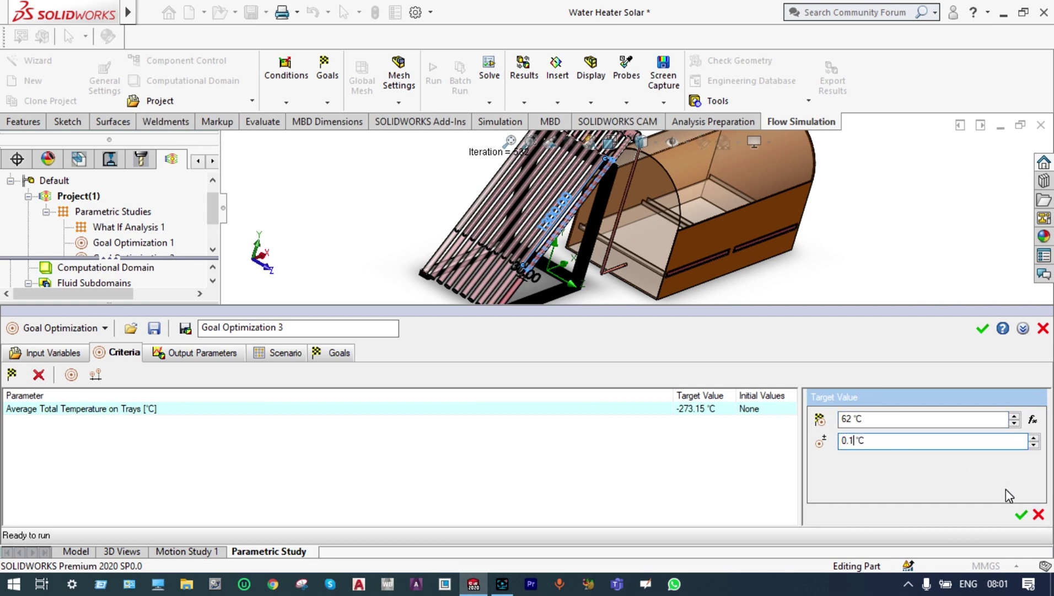
click(1021, 516)
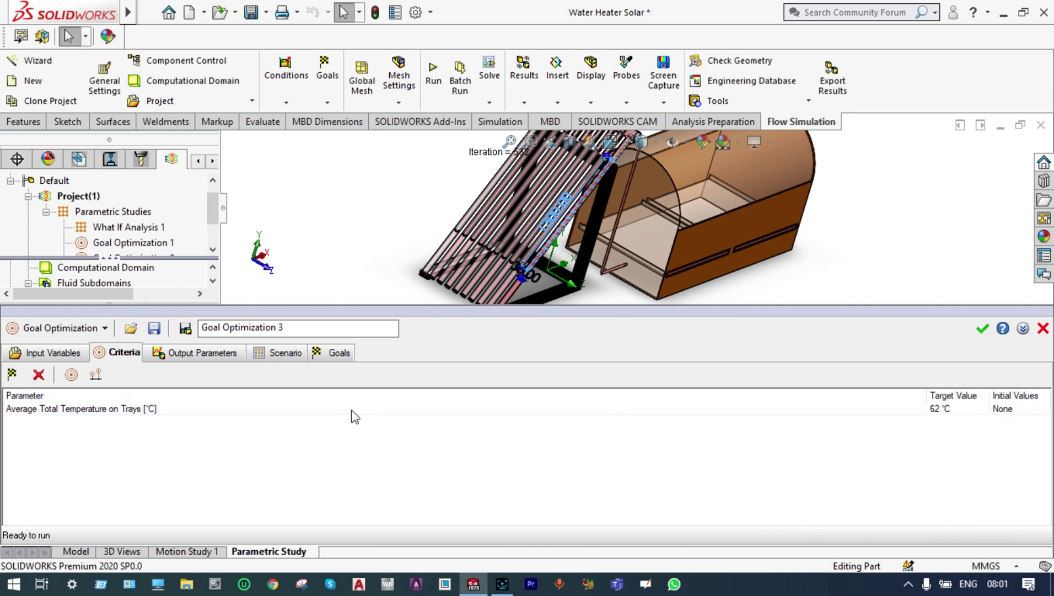
Show the study's Scenario tab and its options, set to a maximum of 128 calculations
click(288, 355)
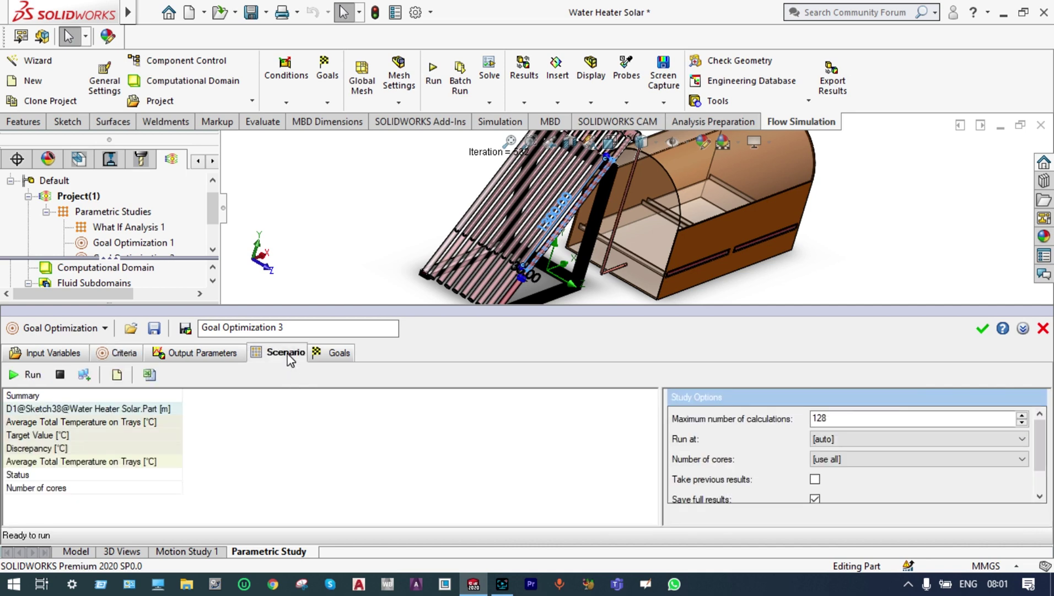